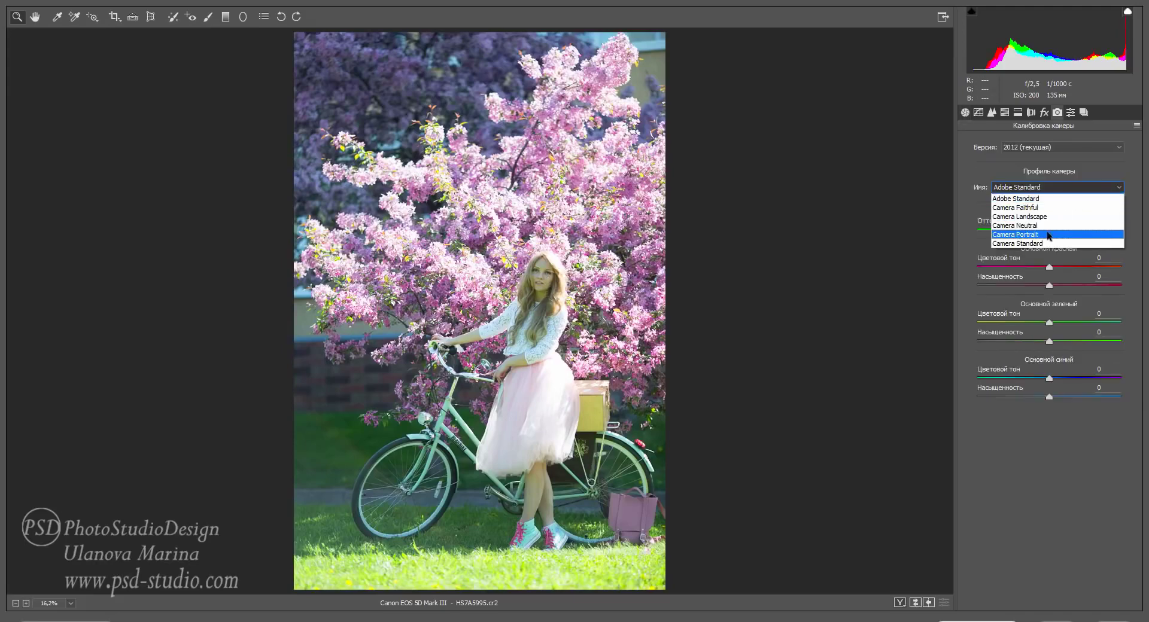
Step: Apply the Camera Landscape camera profile in Camera Raw
{"action": "left_click", "coordinate": [1043, 217]}
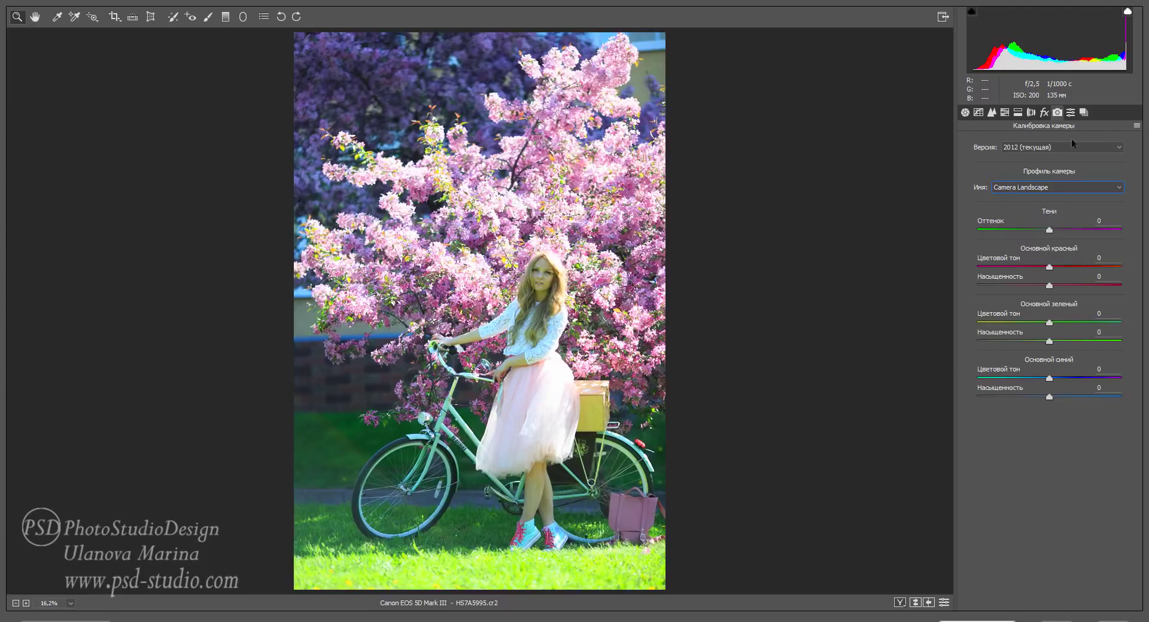
{"action": "left_click", "coordinate": [1079, 189]}
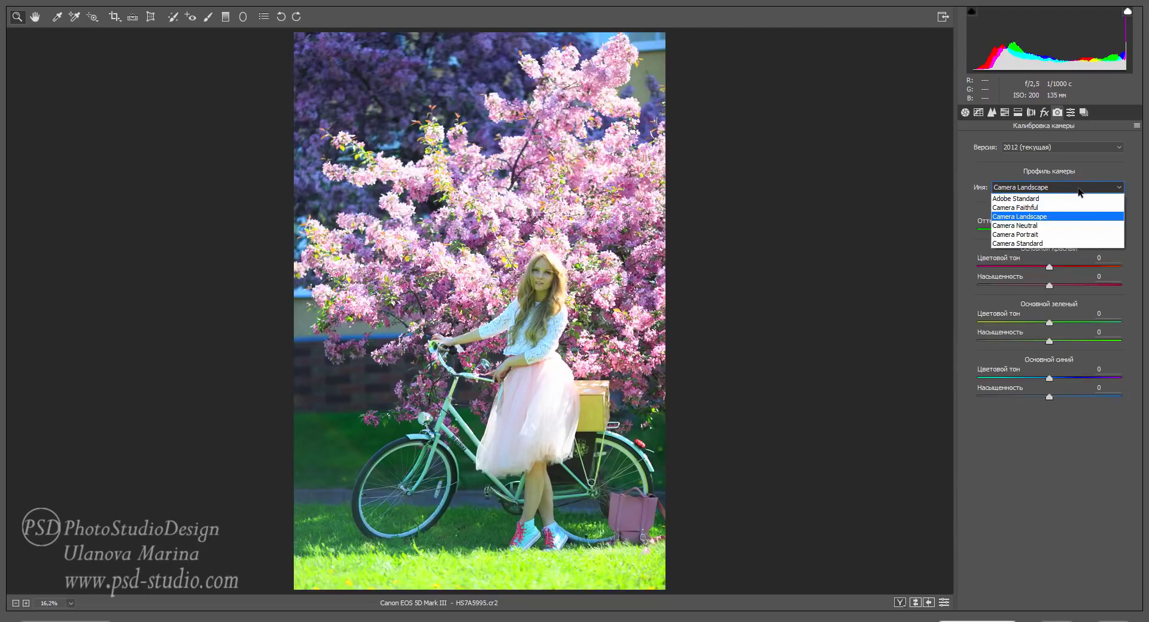
{"action": "left_click", "coordinate": [1079, 189]}
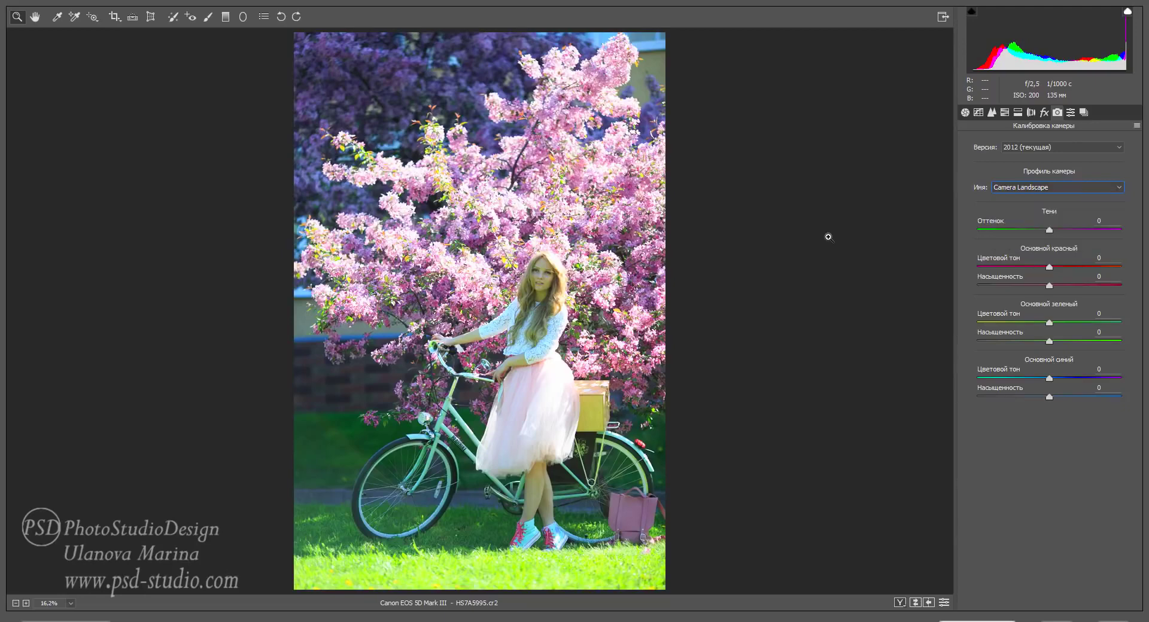
Step: Set Exposure -0.30, Highlights -75, Shadows +52 and Whites -66
{"action": "left_click", "coordinate": [965, 112]}
{"action": "mouse_move", "coordinate": [1049, 284]}
{"action": "left_mouse_down"}
{"action": "mouse_move", "coordinate": [1080, 292]}
{"action": "mouse_move", "coordinate": [995, 265]}
{"action": "left_mouse_up"}
{"action": "left_click_drag", "start_coordinate": [1049, 302], "coordinate": [1001, 302]}
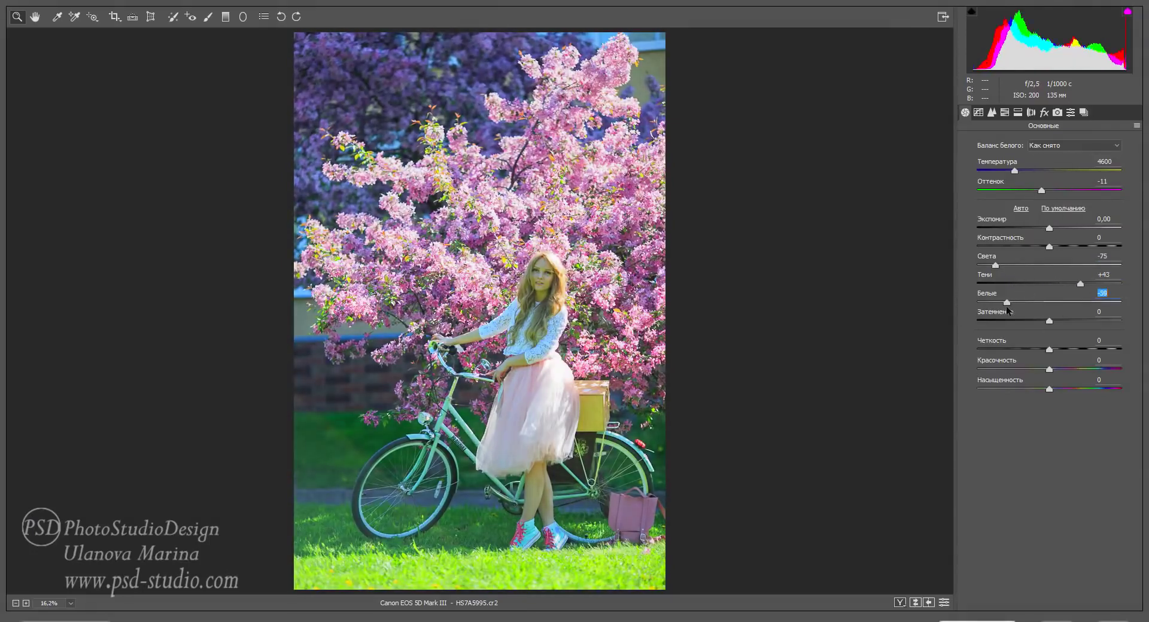
{"action": "left_click_drag", "start_coordinate": [1050, 228], "coordinate": [1045, 228]}
{"action": "left_click_drag", "start_coordinate": [1080, 284], "coordinate": [1086, 284]}
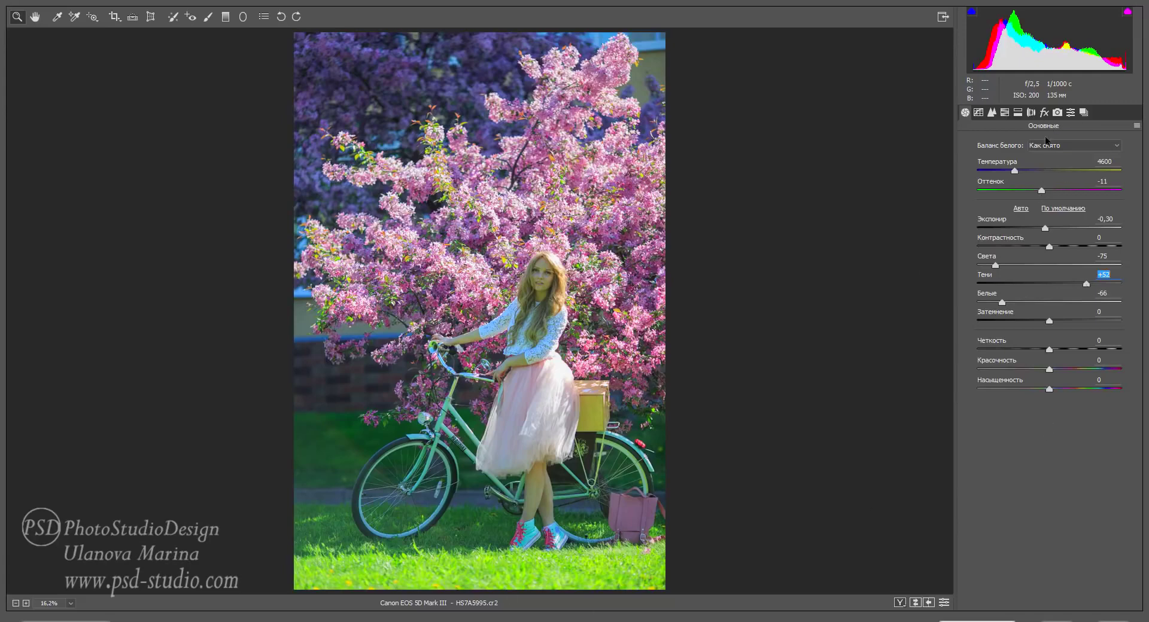
{"action": "left_click", "coordinate": [1005, 112]}
Step: Shift the Green hue to -22 and adjust the Purple, Aqua and Blue hues
{"action": "left_click", "coordinate": [986, 163]}
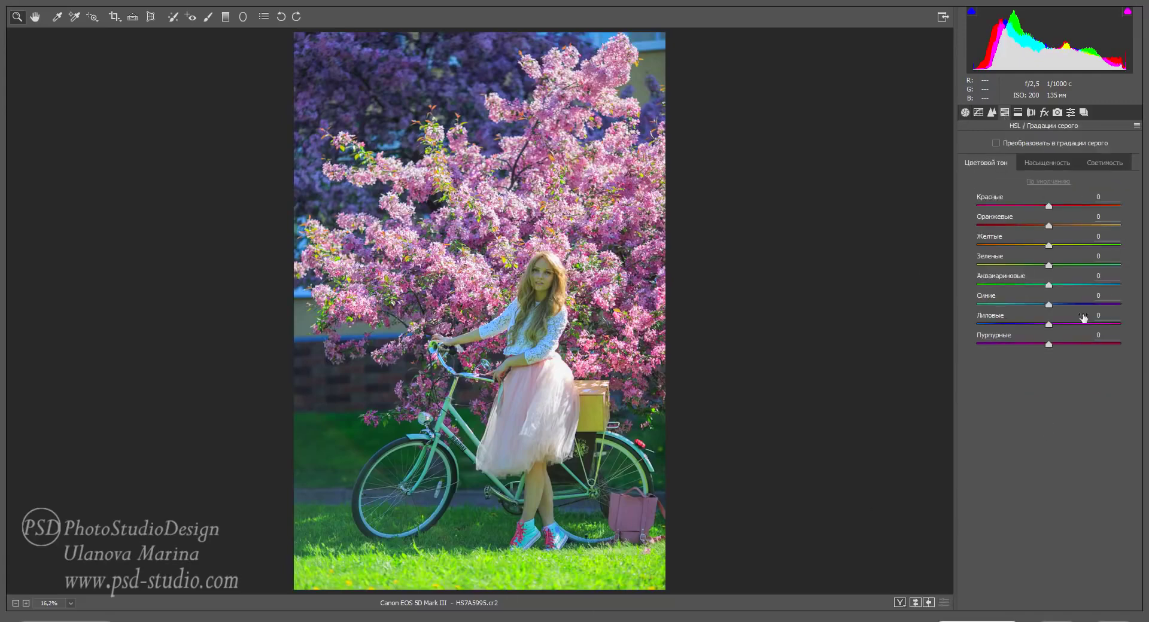
{"action": "mouse_move", "coordinate": [1049, 265]}
{"action": "left_mouse_down"}
{"action": "mouse_move", "coordinate": [1008, 265]}
{"action": "mouse_move", "coordinate": [1026, 265]}
{"action": "left_mouse_up"}
{"action": "left_click", "coordinate": [1046, 162]}
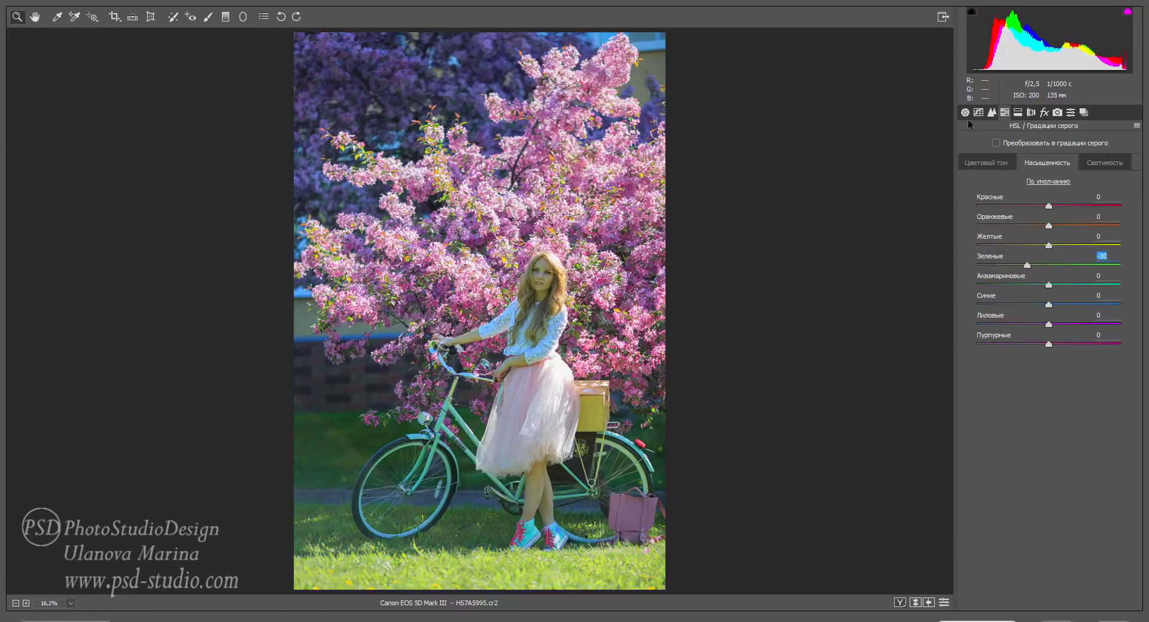
{"action": "left_click", "coordinate": [986, 162]}
{"action": "left_click_drag", "start_coordinate": [1022, 265], "coordinate": [1033, 265]}
{"action": "left_click", "coordinate": [1048, 285]}
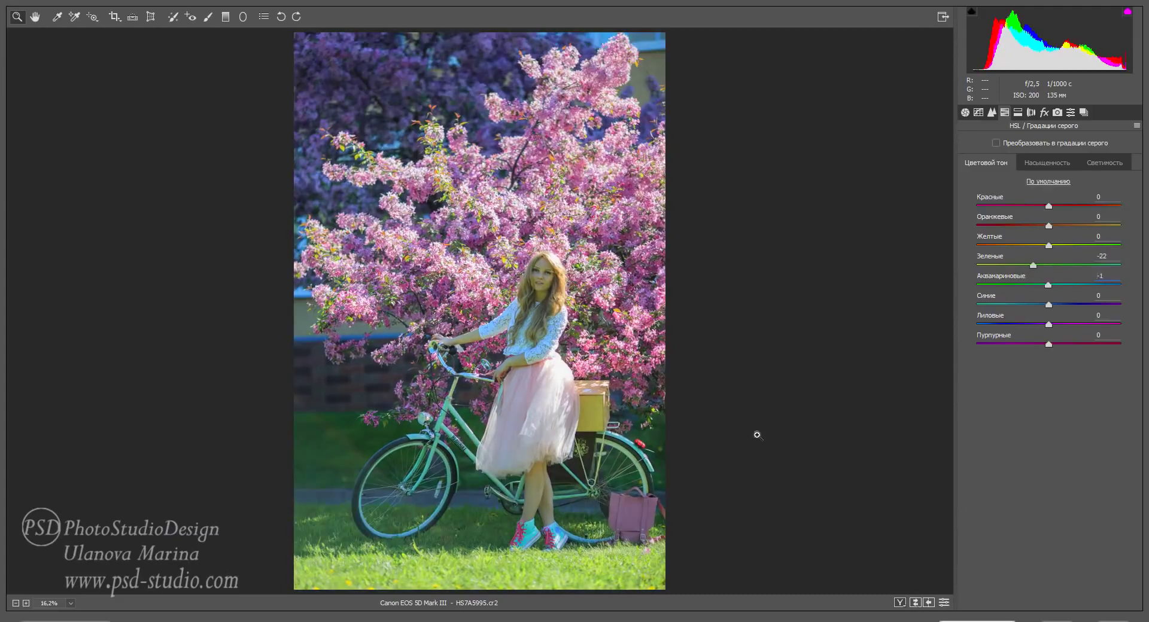
{"action": "left_click_drag", "start_coordinate": [1048, 345], "coordinate": [1116, 345]}
{"action": "left_click_drag", "start_coordinate": [984, 345], "coordinate": [1109, 344]}
{"action": "left_click_drag", "start_coordinate": [1048, 285], "coordinate": [1118, 285]}
{"action": "mouse_move", "coordinate": [1048, 306]}
{"action": "left_mouse_down"}
{"action": "mouse_move", "coordinate": [1059, 287]}
{"action": "mouse_move", "coordinate": [1029, 285]}
{"action": "mouse_move", "coordinate": [1011, 305]}
{"action": "left_mouse_up"}
Step: Desaturate Greens -30, Aquas -28, Blues -22, then open the image in Photoshop
{"action": "left_click", "coordinate": [1048, 163]}
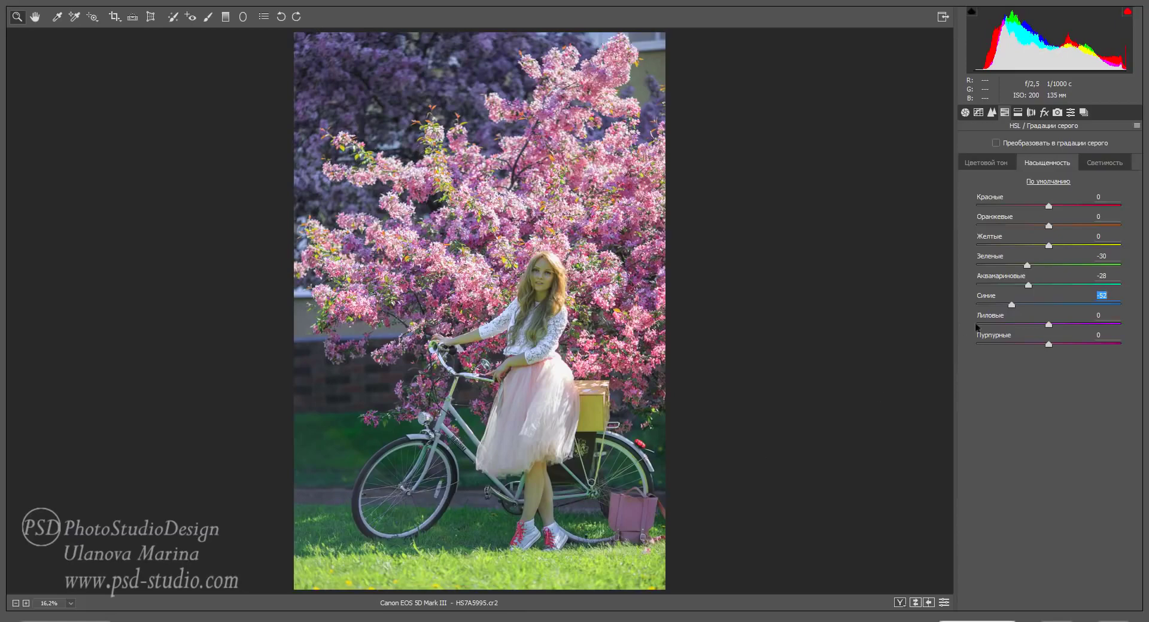
{"action": "left_click_drag", "start_coordinate": [1011, 306], "coordinate": [1083, 306]}
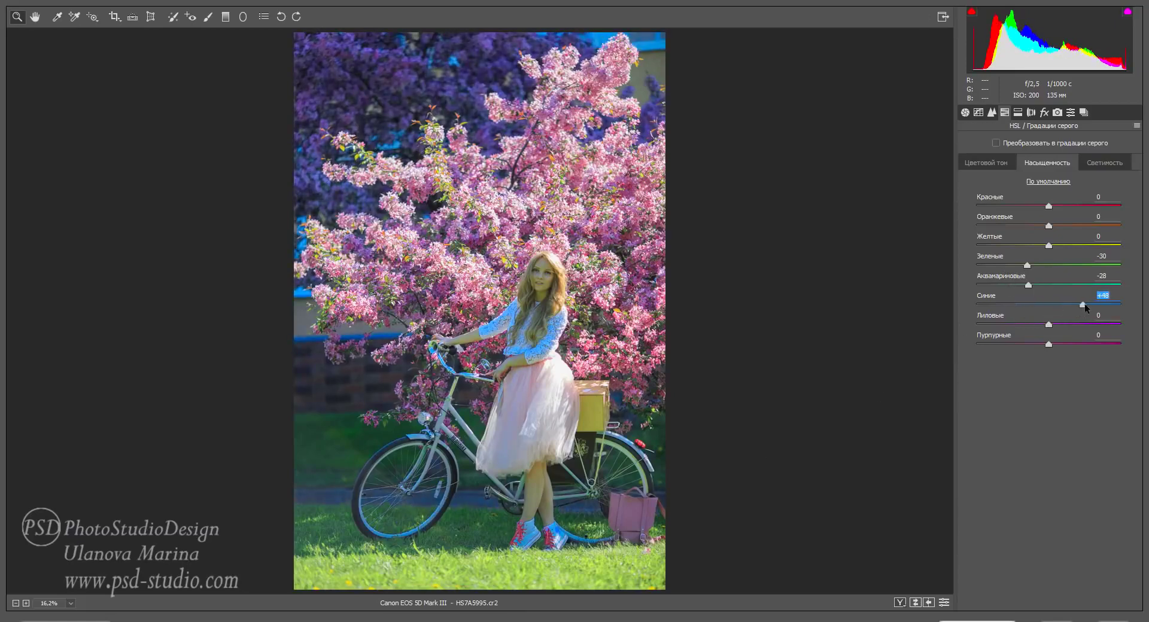
{"action": "left_click_drag", "start_coordinate": [1083, 305], "coordinate": [1031, 312]}
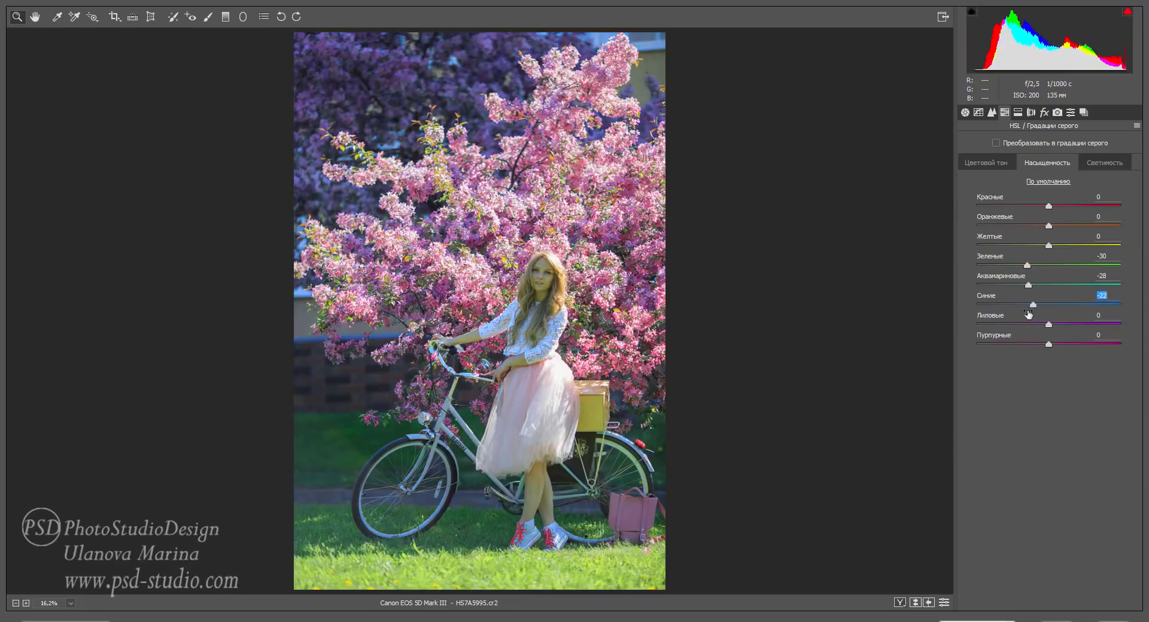
{"action": "left_click", "coordinate": [915, 603]}
{"action": "left_click", "coordinate": [915, 603]}
{"action": "key", "text": "Return"}
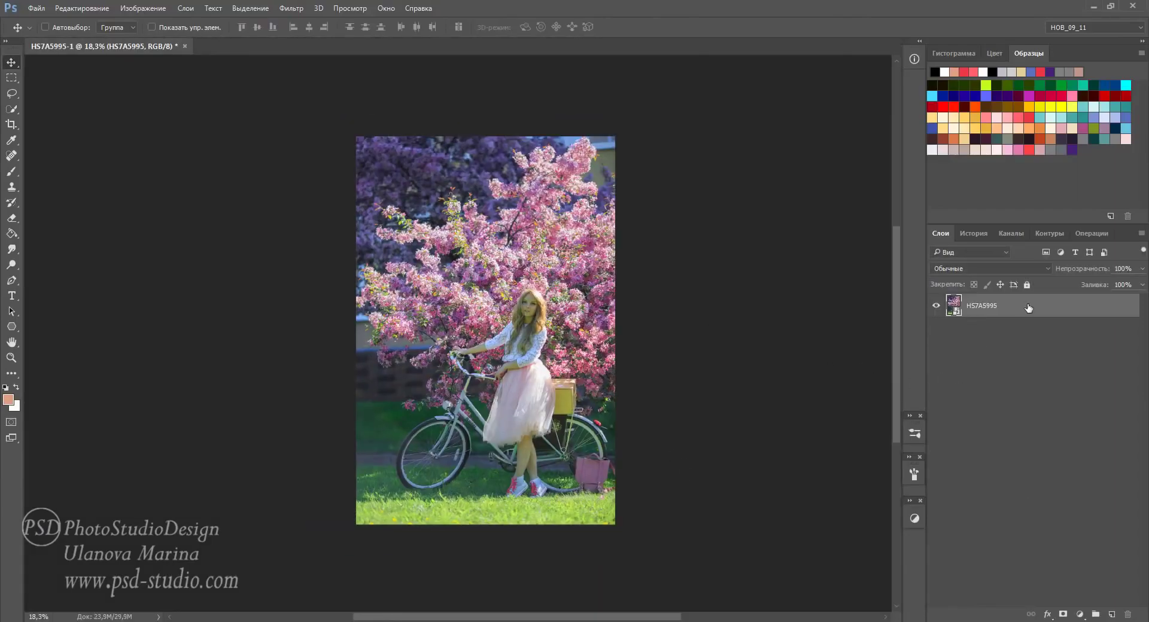
Step: Create a New Smart Object via Copy from the HS7A5995 layer
{"action": "right_click", "coordinate": [1029, 308]}
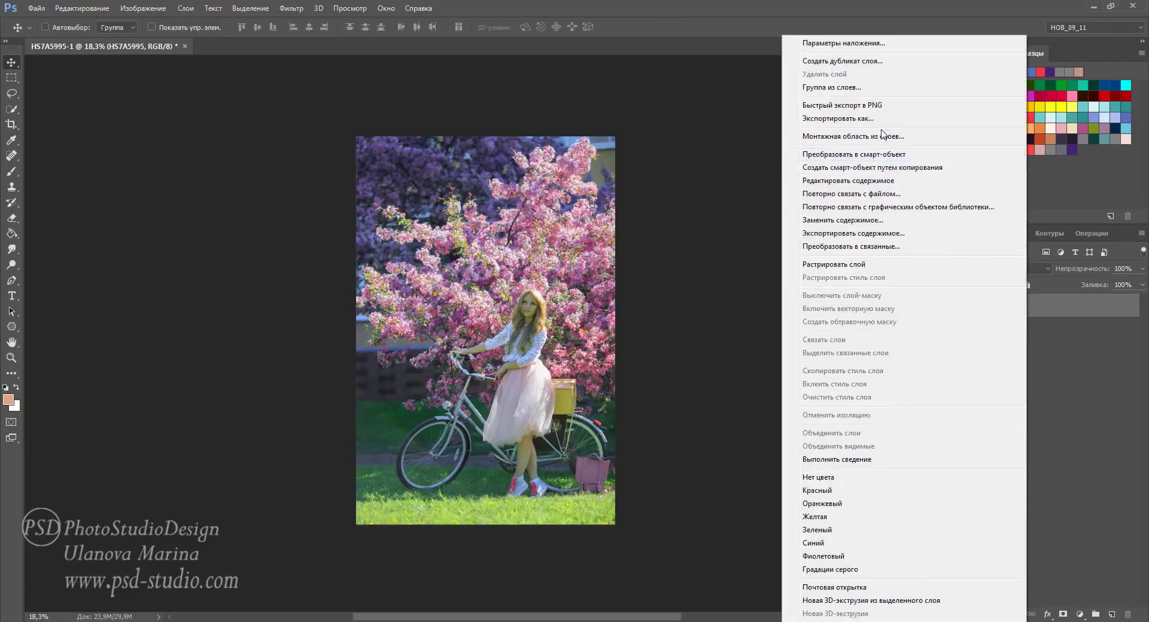
{"action": "left_click", "coordinate": [880, 168]}
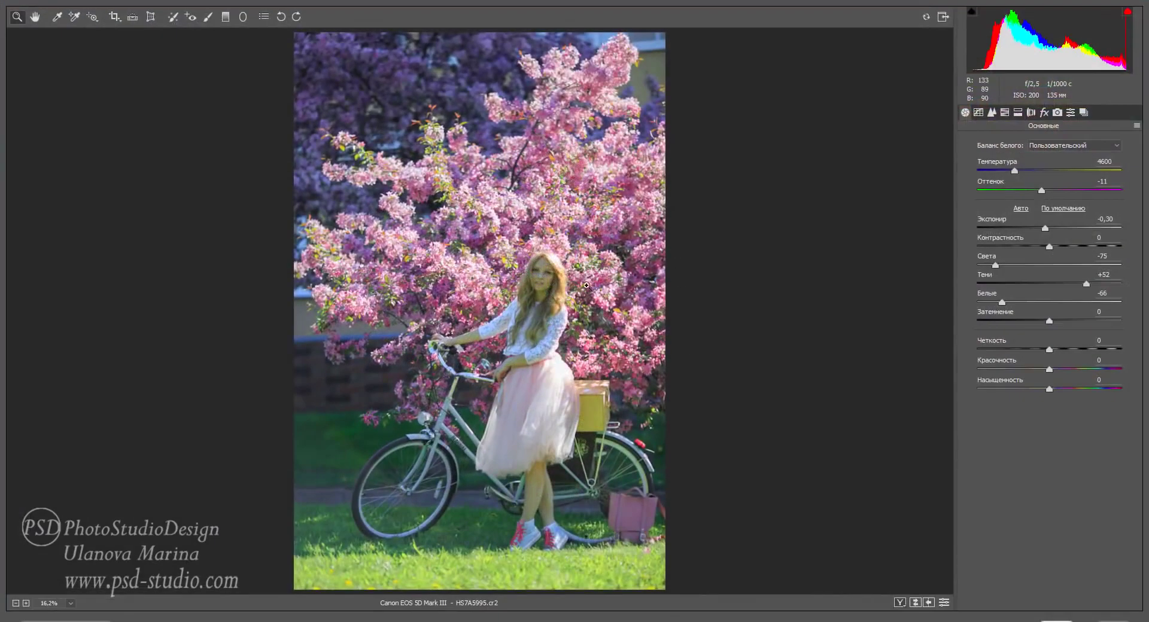
Step: Reset the copy's Camera Raw settings to defaults and zoom the preview to 25%
{"action": "left_click", "coordinate": [1136, 125]}
{"action": "left_click", "coordinate": [982, 151]}
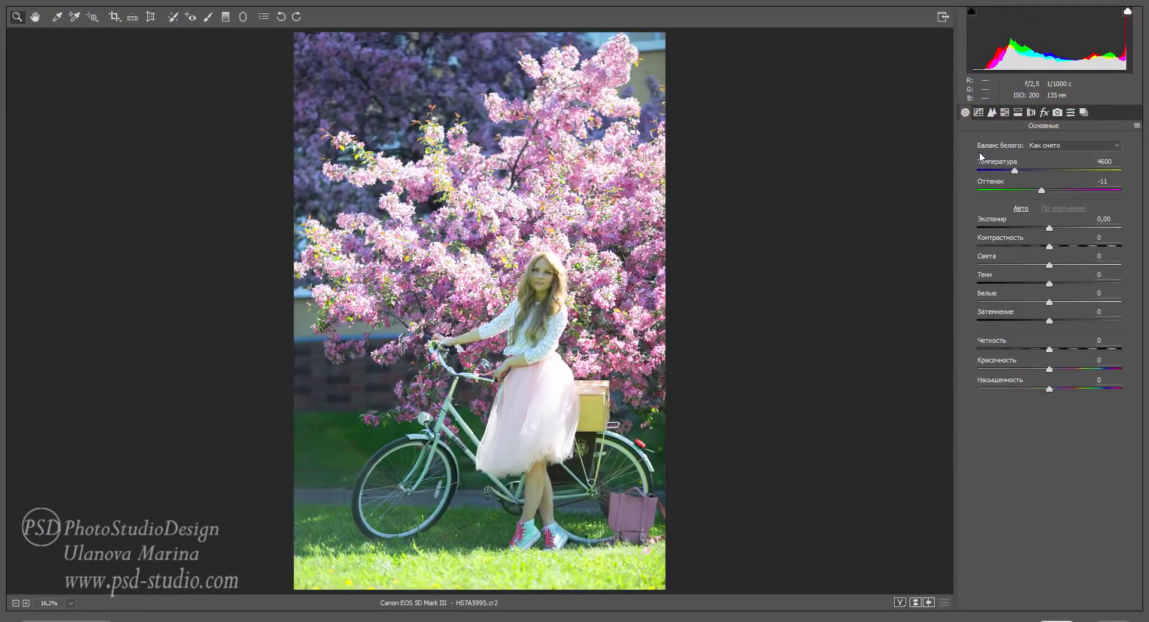
{"action": "key", "text": "ctrl+plus"}
{"action": "left_click_drag", "start_coordinate": [575, 368], "coordinate": [576, 315]}
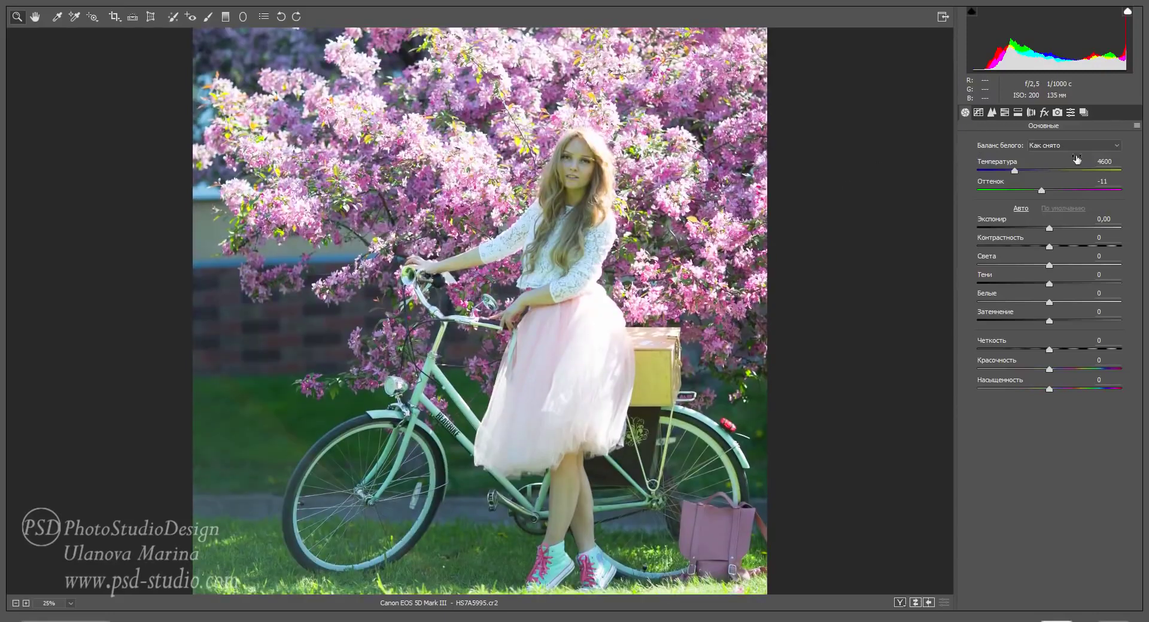
Step: Apply Camera Portrait and set calibration Green saturation -100 and Blue hue -39
{"action": "left_click", "coordinate": [1058, 112]}
{"action": "left_click", "coordinate": [1076, 187]}
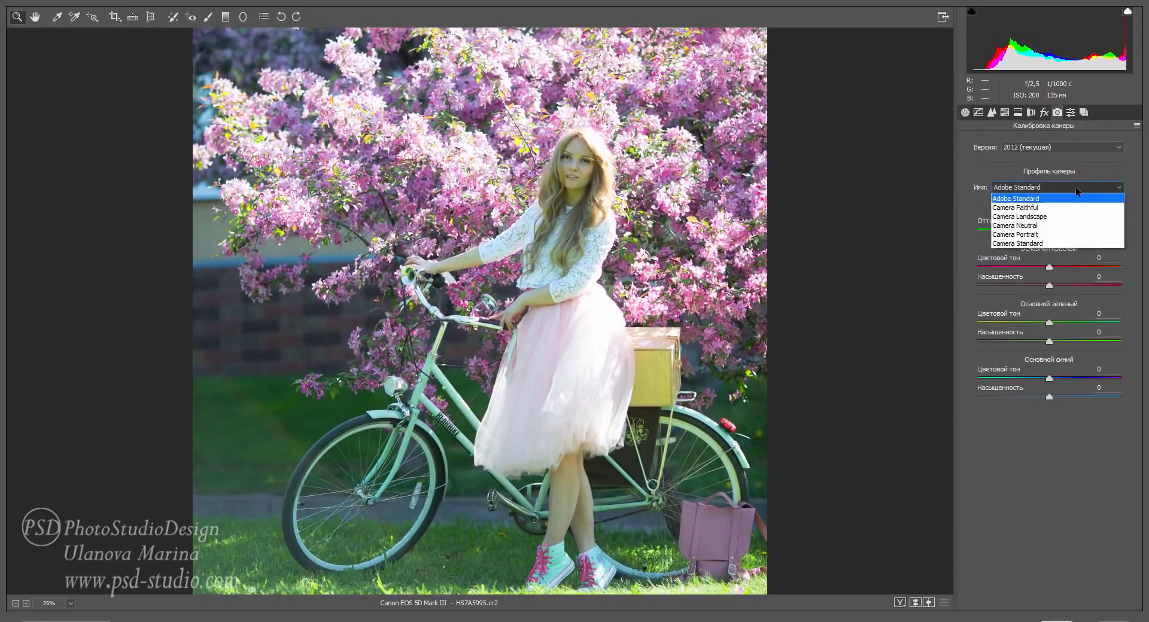
{"action": "left_click", "coordinate": [1045, 234]}
{"action": "mouse_move", "coordinate": [1050, 341]}
{"action": "left_mouse_down"}
{"action": "mouse_move", "coordinate": [1016, 341]}
{"action": "mouse_move", "coordinate": [1002, 323]}
{"action": "mouse_move", "coordinate": [978, 342]}
{"action": "left_mouse_up"}
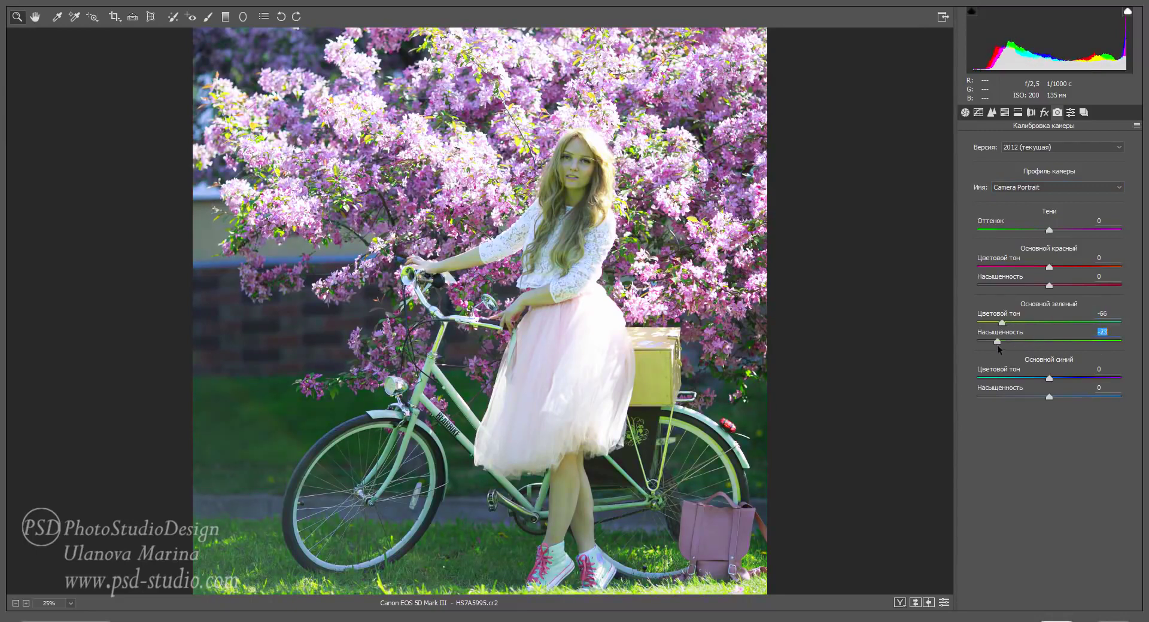
{"action": "mouse_move", "coordinate": [1049, 378]}
{"action": "left_mouse_down"}
{"action": "mouse_move", "coordinate": [1021, 378]}
{"action": "mouse_move", "coordinate": [1061, 397]}
{"action": "mouse_move", "coordinate": [1037, 397]}
{"action": "mouse_move", "coordinate": [1065, 397]}
{"action": "left_mouse_up"}
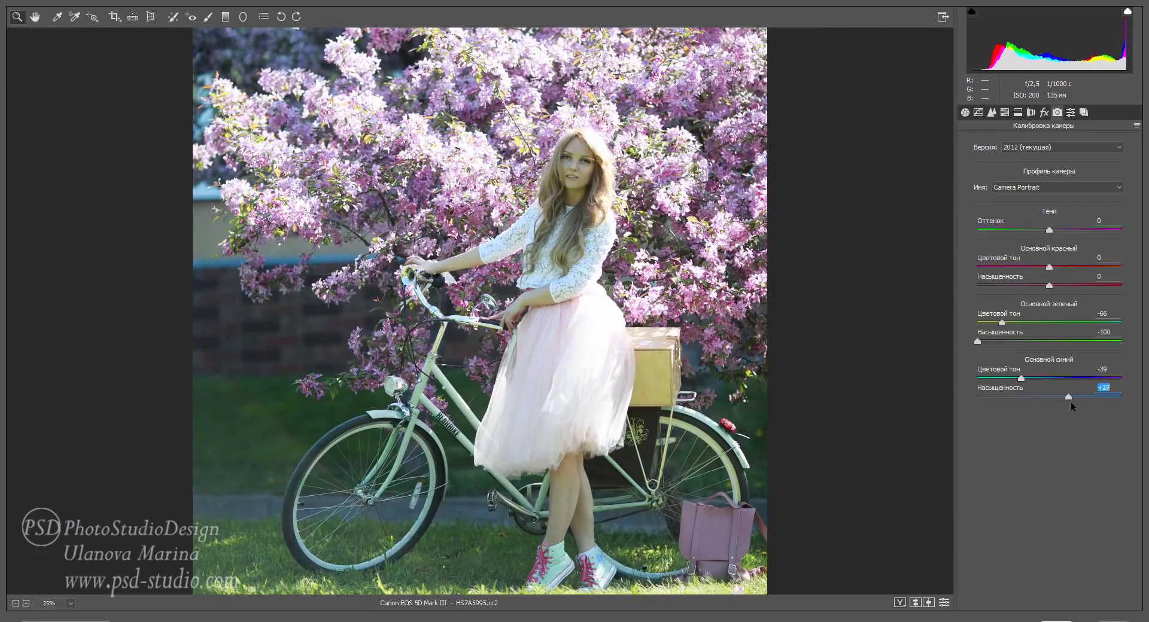
{"action": "left_click", "coordinate": [1066, 267]}
{"action": "left_click_drag", "start_coordinate": [1066, 267], "coordinate": [1030, 267]}
{"action": "left_click_drag", "start_coordinate": [1049, 230], "coordinate": [1056, 231]}
Step: Add split-toning saturation to the highlights and shadows
{"action": "left_click", "coordinate": [1018, 112]}
{"action": "mouse_move", "coordinate": [977, 180]}
{"action": "left_mouse_down"}
{"action": "mouse_move", "coordinate": [990, 181]}
{"action": "mouse_move", "coordinate": [993, 161]}
{"action": "left_mouse_up"}
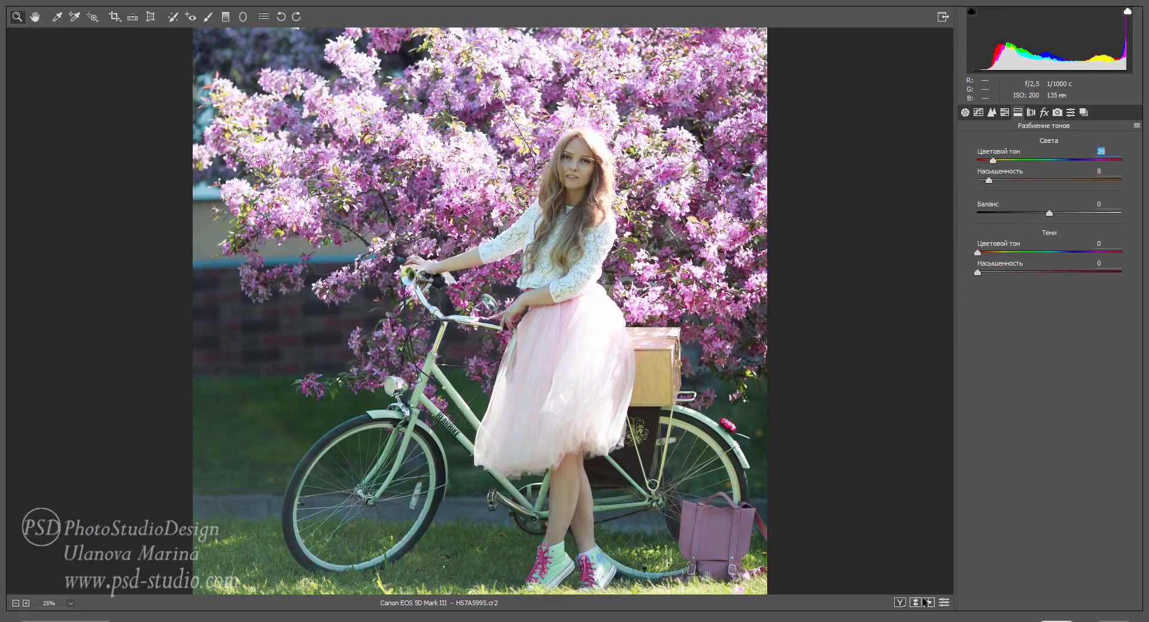
{"action": "left_click", "coordinate": [925, 602]}
{"action": "mouse_move", "coordinate": [977, 272]}
{"action": "left_mouse_down"}
{"action": "mouse_move", "coordinate": [1096, 286]}
{"action": "mouse_move", "coordinate": [1012, 265]}
{"action": "left_mouse_up"}
Step: Lower highlights, whites and blacks; set Vibrance +13, Exposure -0.05, Temperature 4700
{"action": "left_click", "coordinate": [965, 112]}
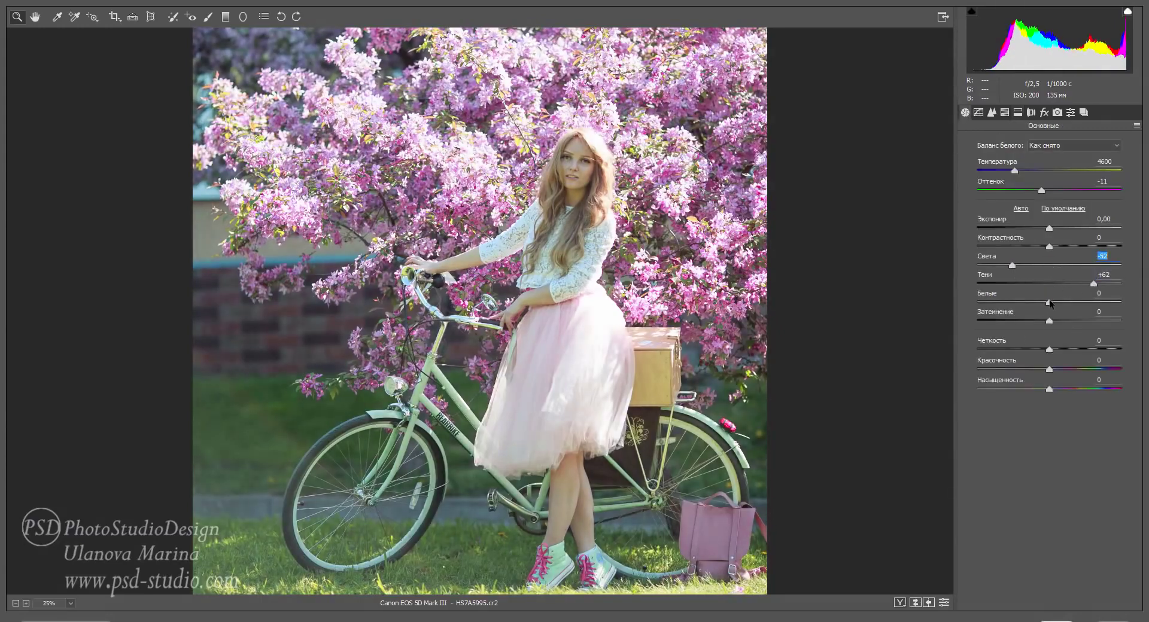
{"action": "mouse_move", "coordinate": [1049, 302]}
{"action": "left_mouse_down"}
{"action": "mouse_move", "coordinate": [1024, 302]}
{"action": "mouse_move", "coordinate": [1029, 321]}
{"action": "left_mouse_up"}
{"action": "left_click_drag", "start_coordinate": [1049, 370], "coordinate": [1062, 370]}
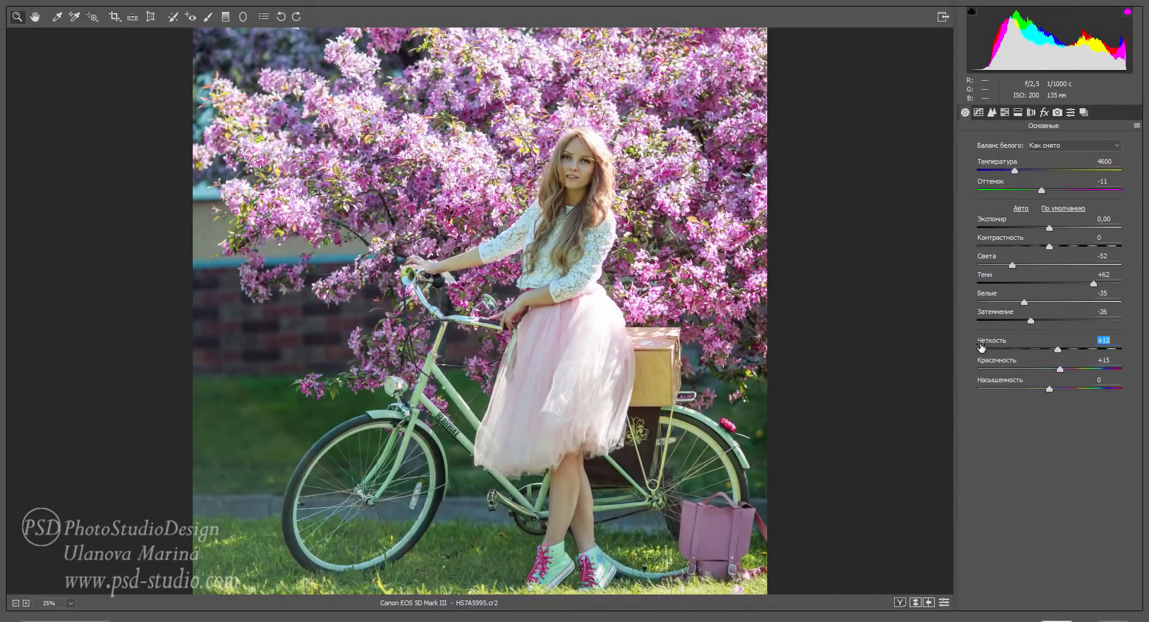
{"action": "left_click_drag", "start_coordinate": [1049, 228], "coordinate": [1048, 228]}
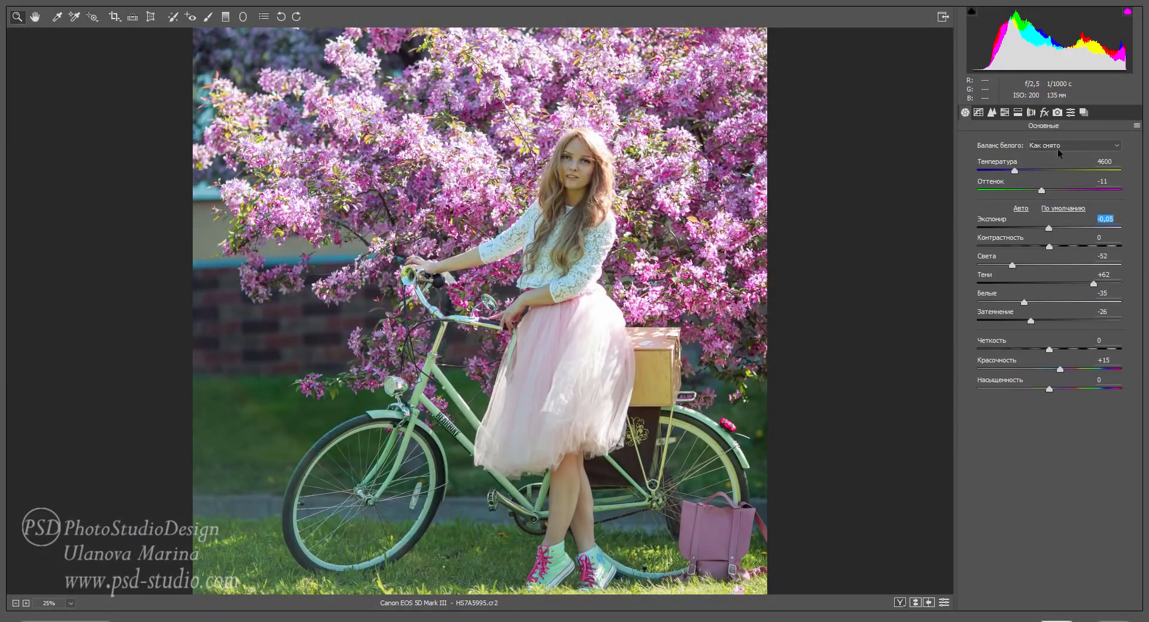
{"action": "left_click_drag", "start_coordinate": [1017, 171], "coordinate": [1017, 172]}
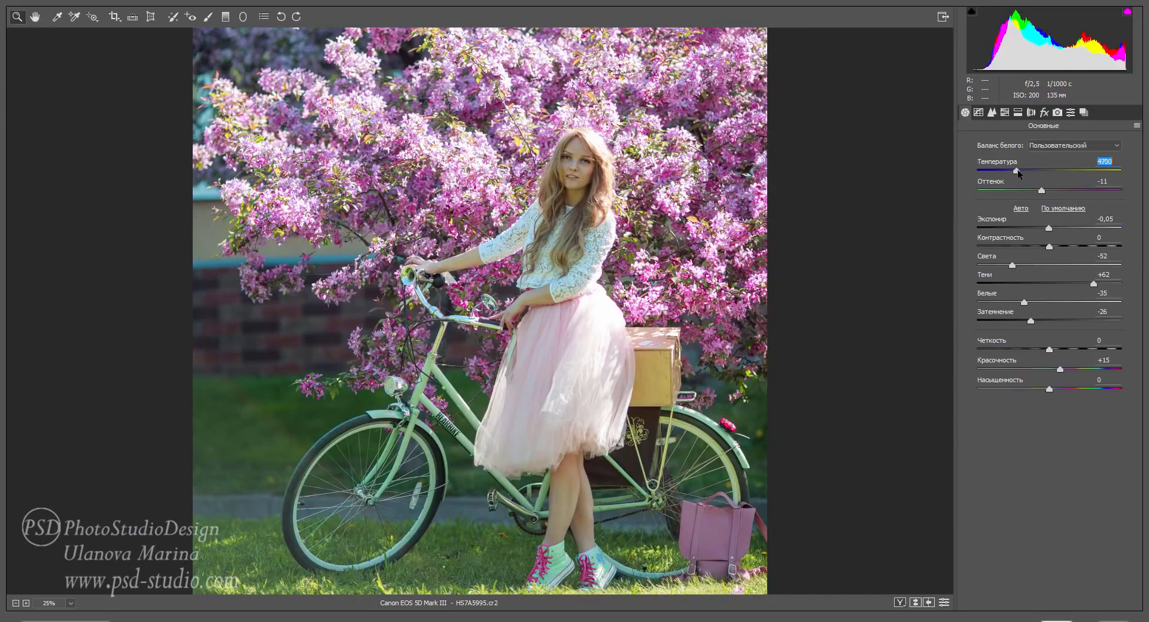
Step: Set hues Yellows -21, Greens -100, Aquas +100, boost Orange saturation and luminance, and apply
{"action": "left_click", "coordinate": [1005, 112]}
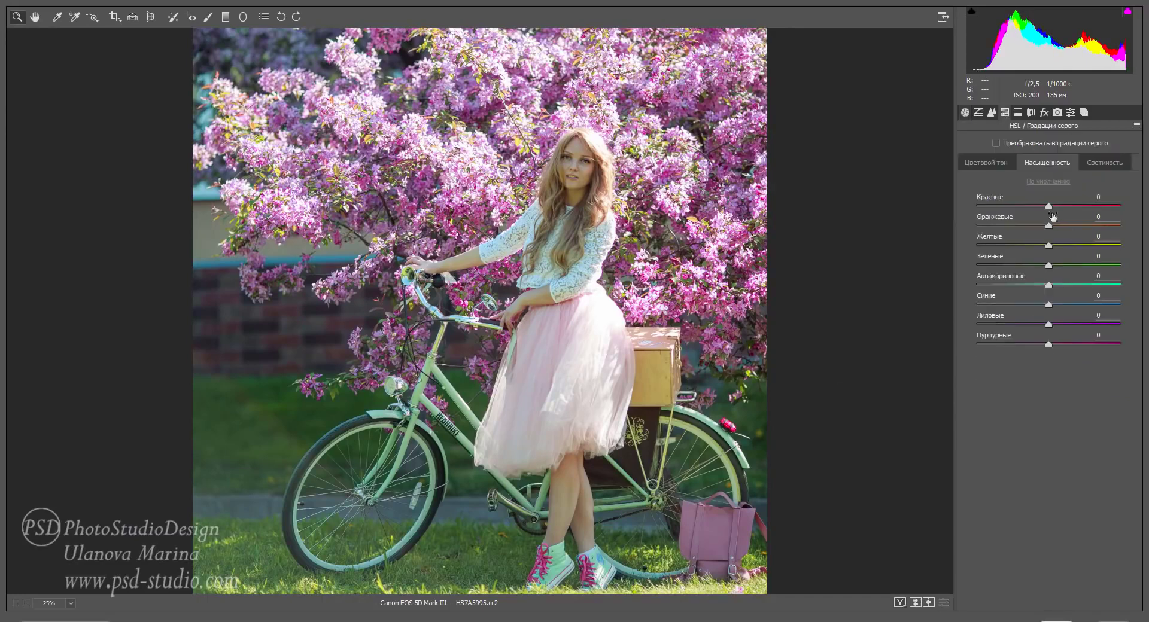
{"action": "left_click_drag", "start_coordinate": [1049, 246], "coordinate": [963, 271]}
{"action": "left_click", "coordinate": [1048, 264]}
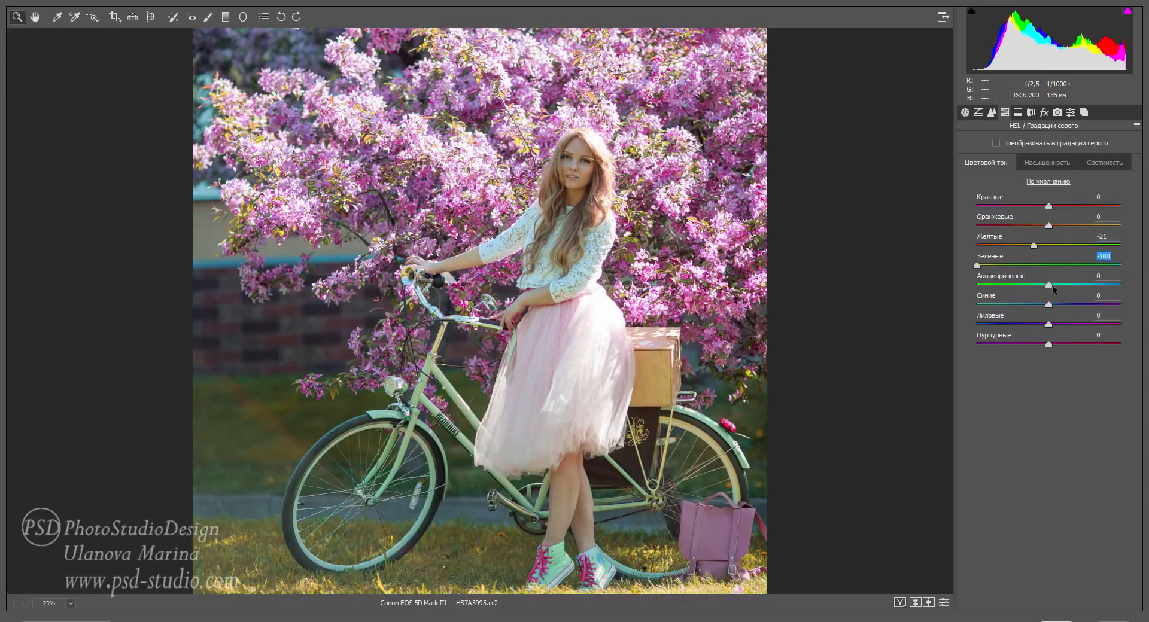
{"action": "left_click_drag", "start_coordinate": [1052, 287], "coordinate": [1122, 286]}
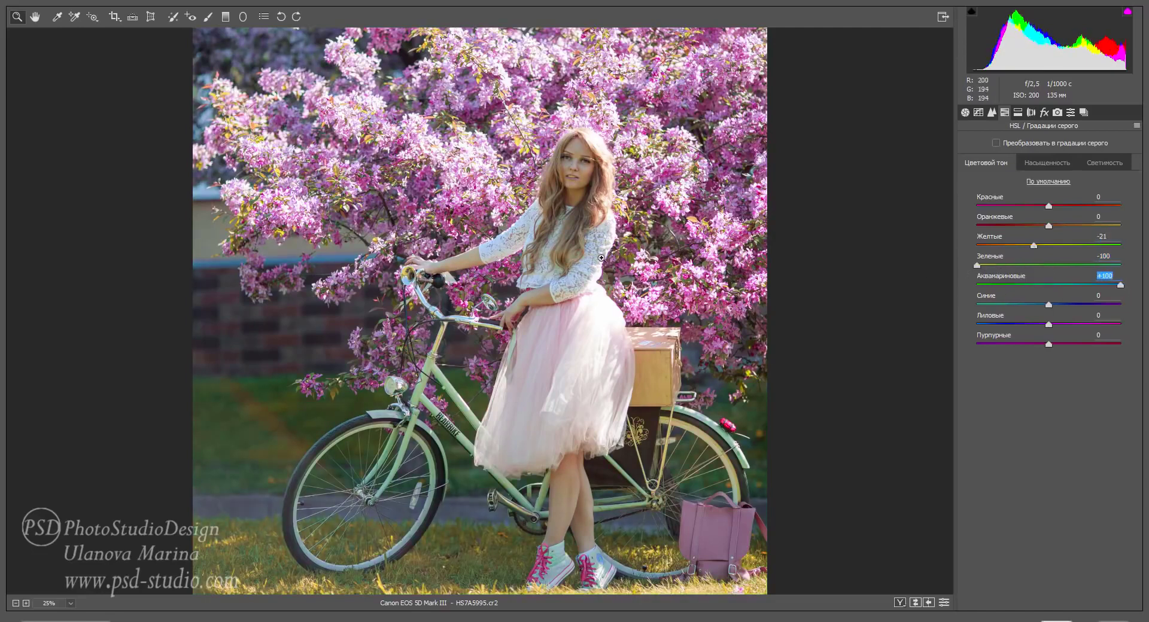
{"action": "left_click", "coordinate": [1048, 226]}
{"action": "key", "text": "ctrl+alt+shift+s"}
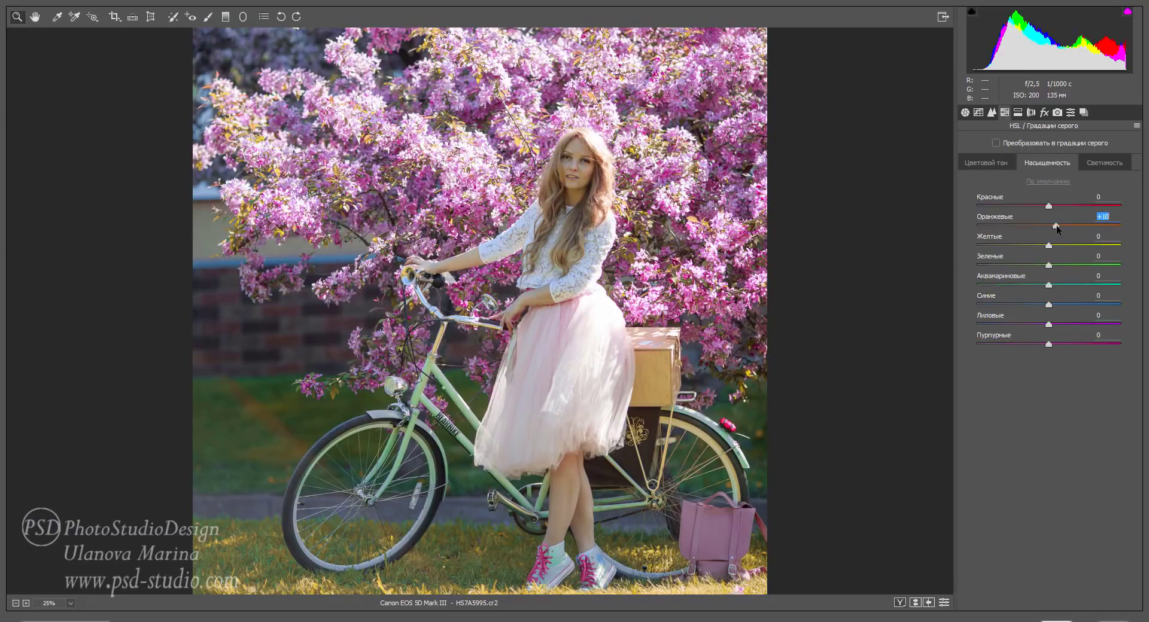
{"action": "key", "text": "ctrl+alt+shift+l"}
{"action": "left_click", "coordinate": [1057, 226]}
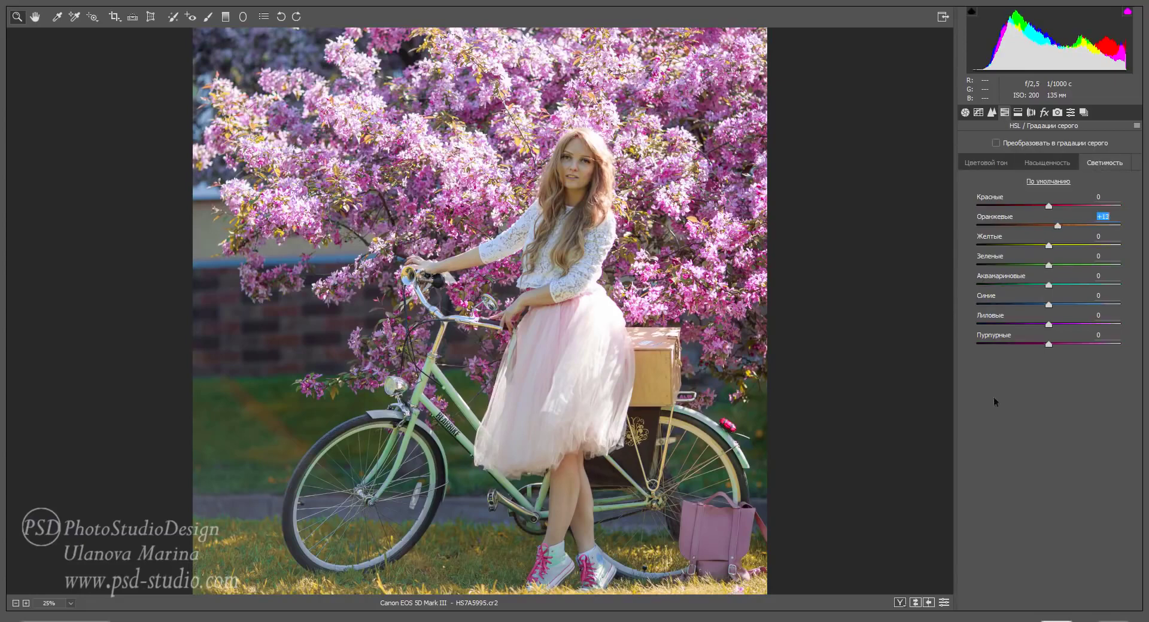
{"action": "left_click", "coordinate": [1064, 613]}
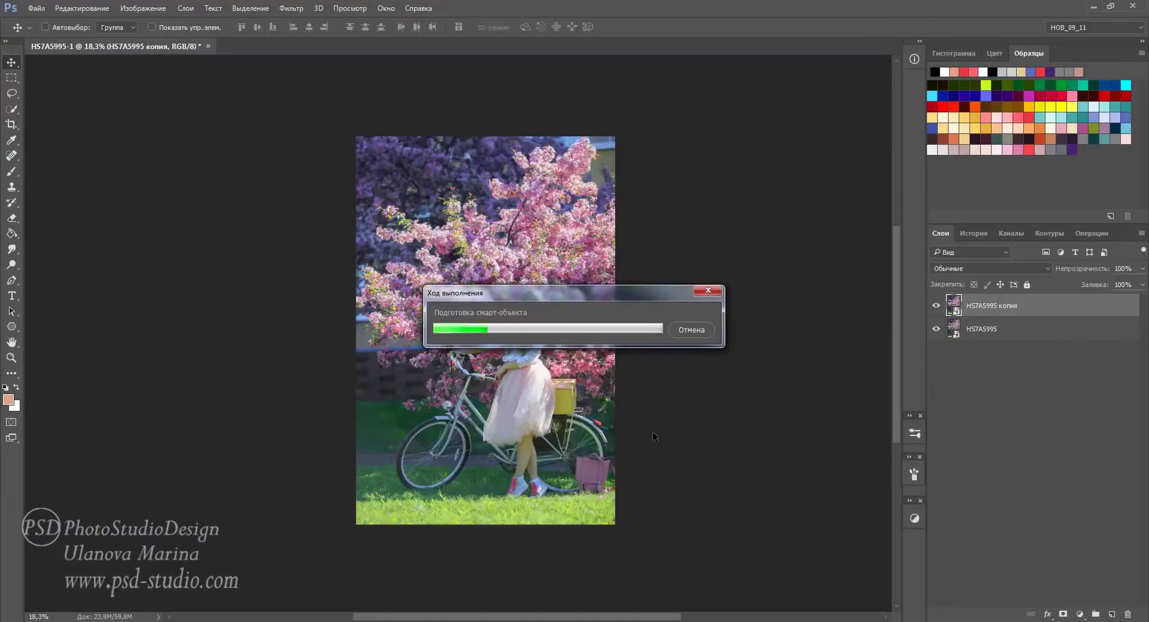
Step: Compare the HS7A5995 копия layer with the original, then give it a white layer mask
{"action": "scroll", "coordinate": [651, 416], "scroll_direction": "up", "scroll_amount": 1}
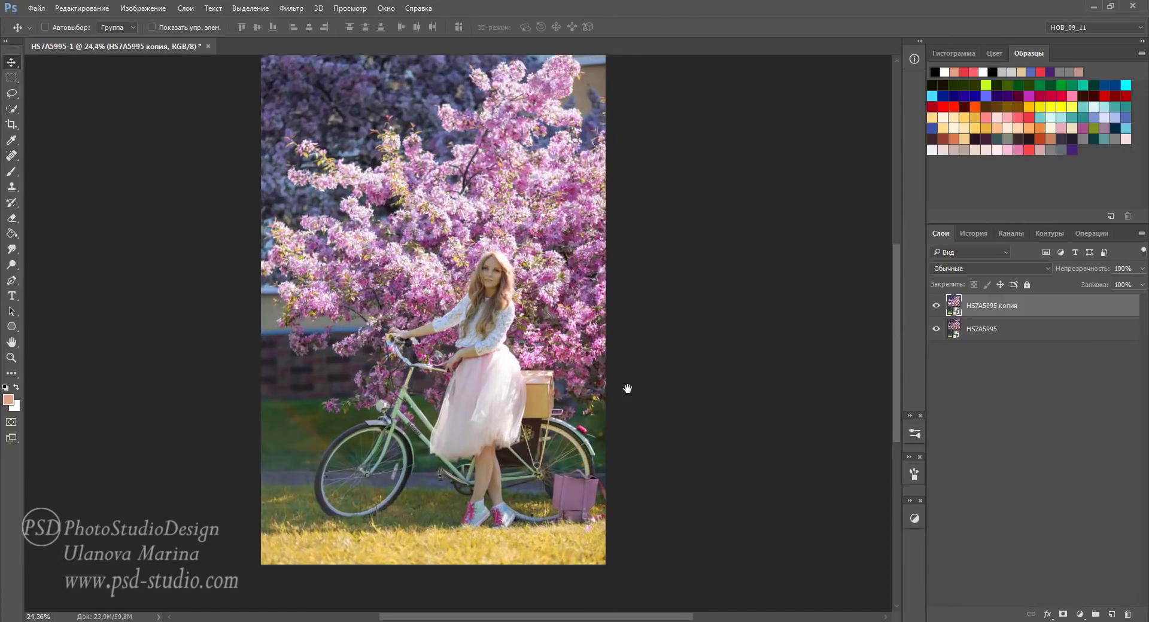
{"action": "left_click_drag", "start_coordinate": [625, 389], "coordinate": [703, 389]}
{"action": "left_click", "coordinate": [937, 306]}
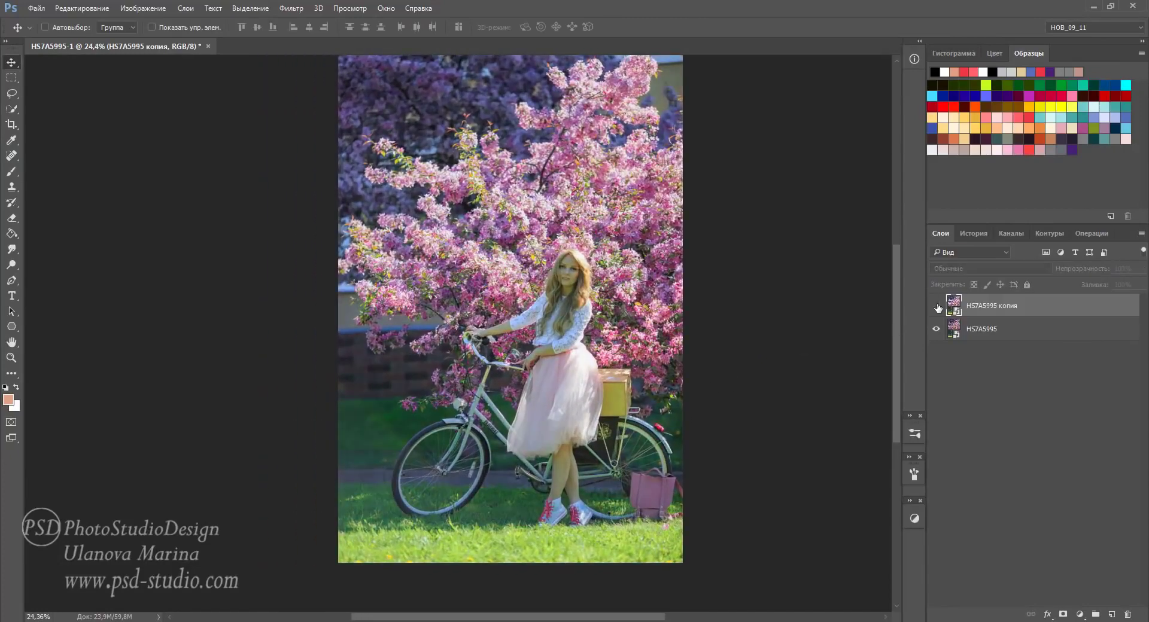
{"action": "left_click", "coordinate": [938, 306]}
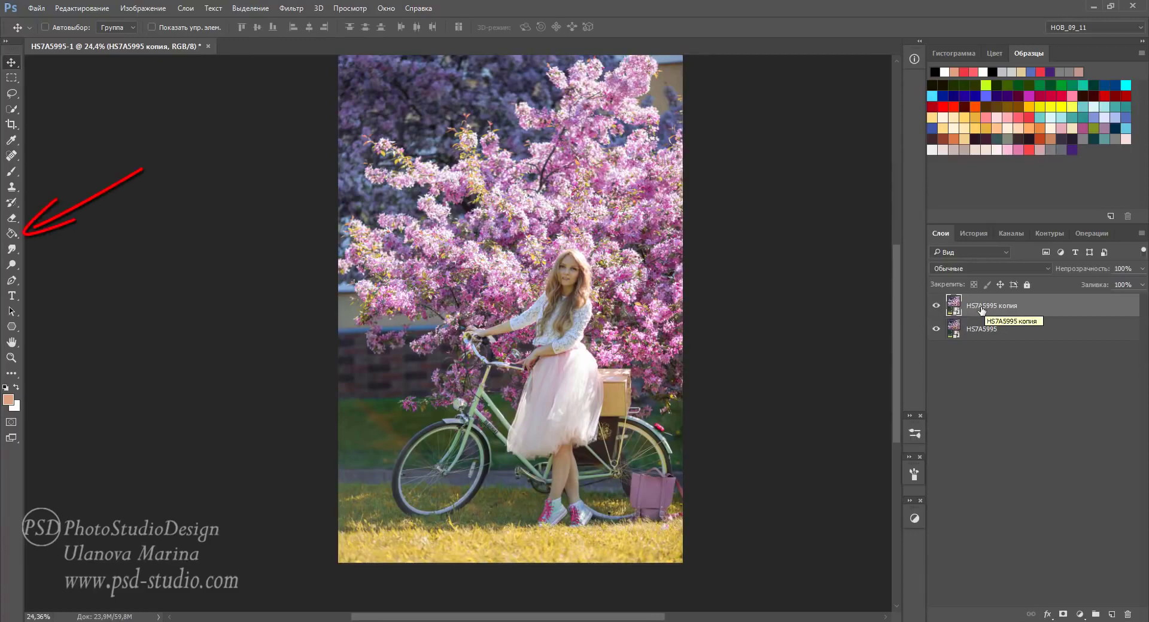
{"action": "left_click", "coordinate": [1063, 615]}
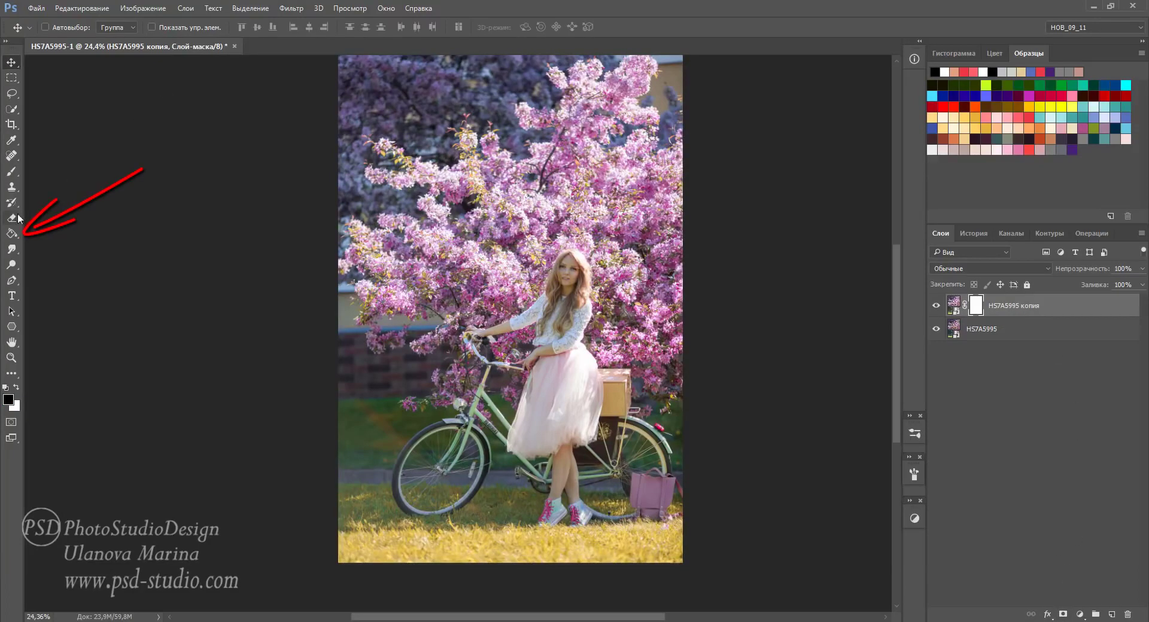
Step: Fill the copy's mask black, paint white over the girl's face and hair, and refine the skirt
{"action": "left_click", "coordinate": [14, 233]}
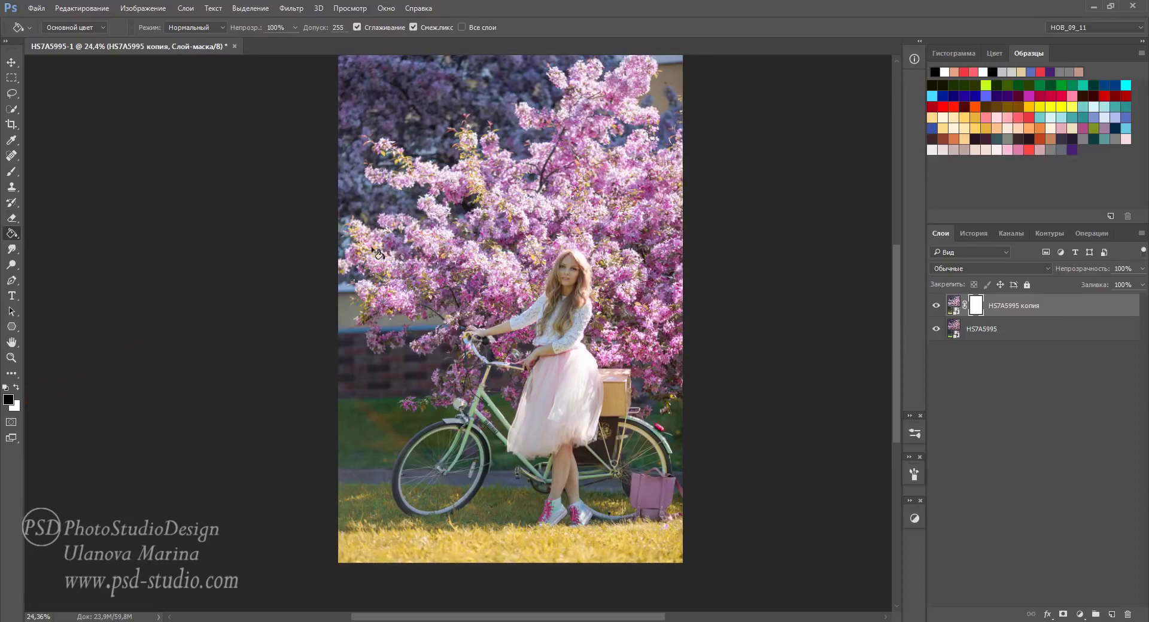
{"action": "left_click", "coordinate": [383, 253]}
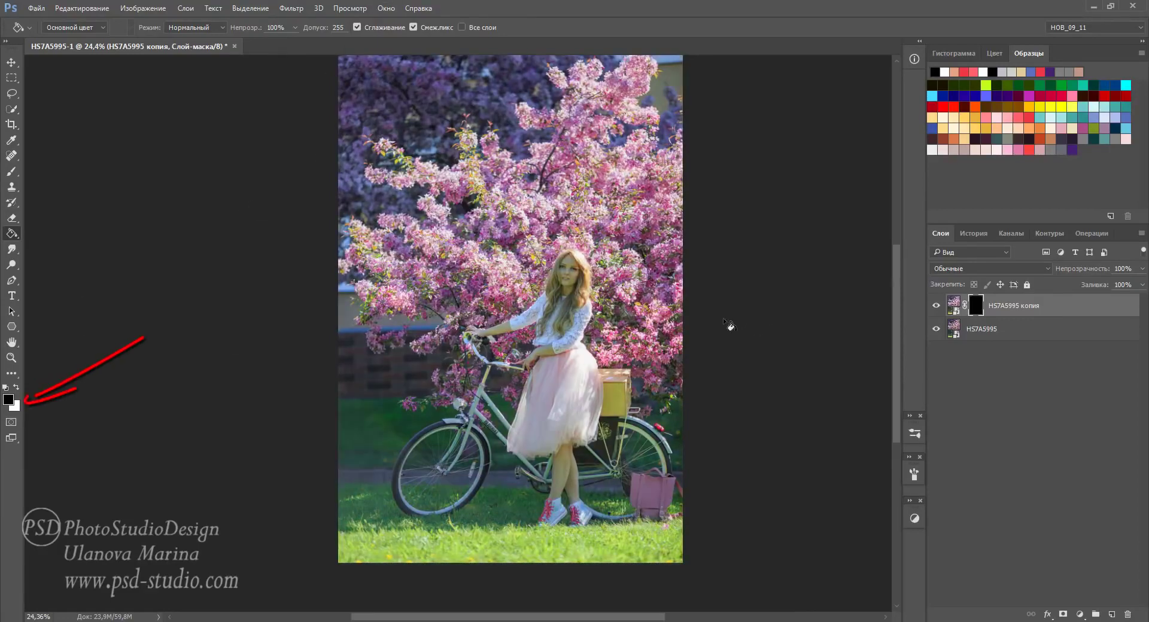
{"action": "key", "text": "b"}
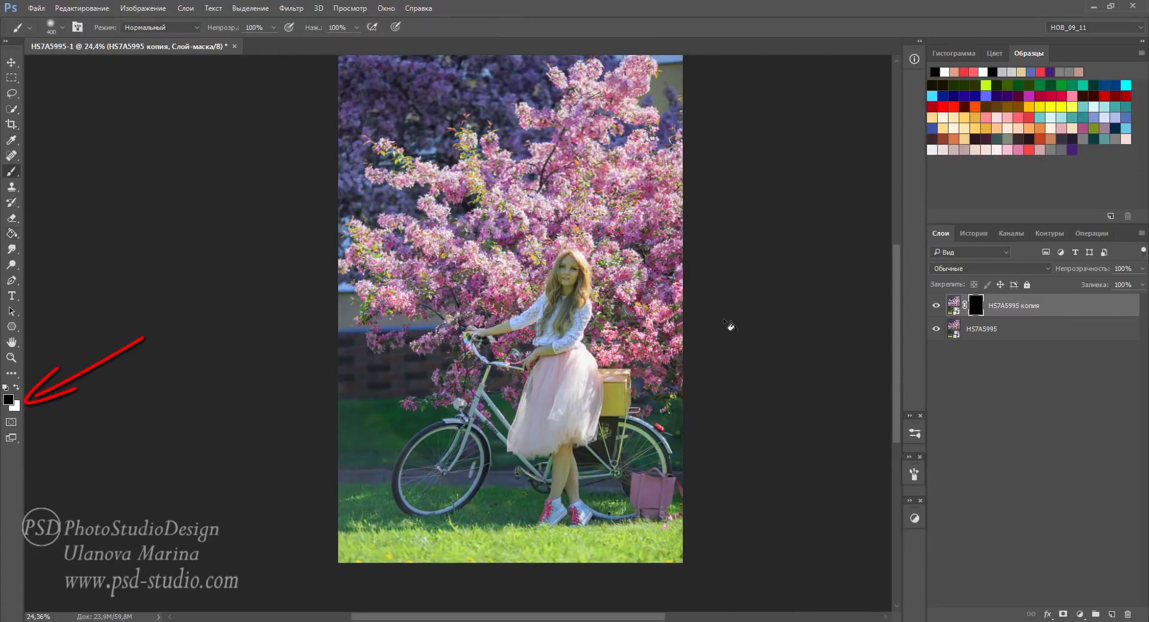
{"action": "left_click", "coordinate": [16, 389]}
{"action": "key", "text": "bracketleft"}
{"action": "key", "text": "bracketleft"}
{"action": "key", "text": "bracketleft"}
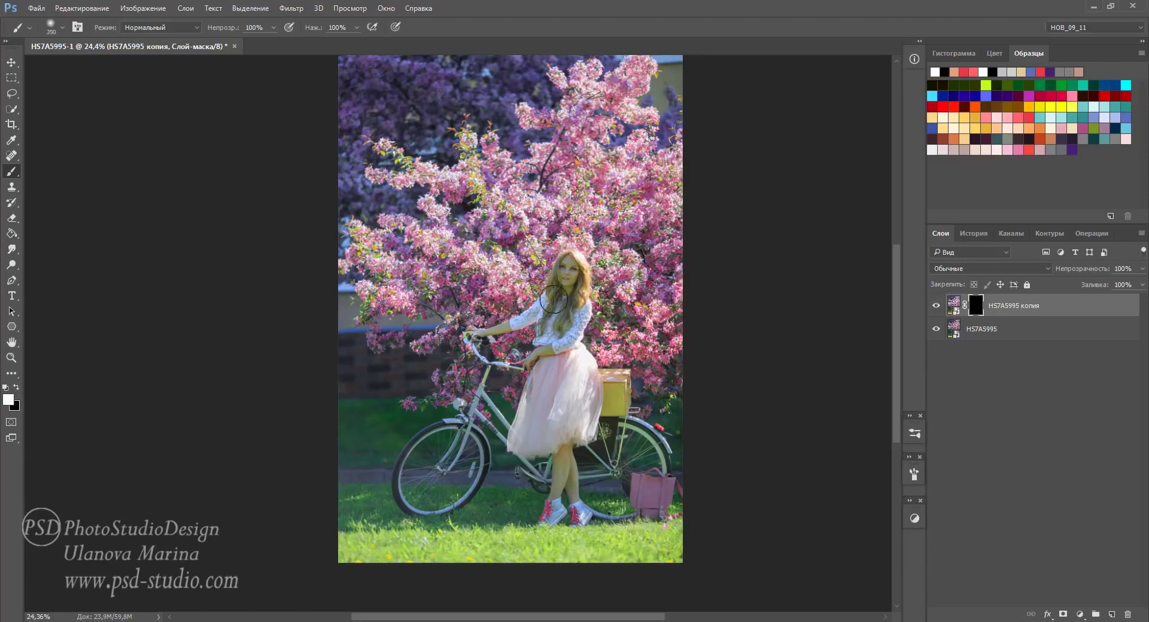
{"action": "key", "text": "bracketleft"}
{"action": "key", "text": "bracketleft"}
{"action": "key", "text": "bracketleft"}
{"action": "left_click_drag", "start_coordinate": [565, 272], "coordinate": [575, 305]}
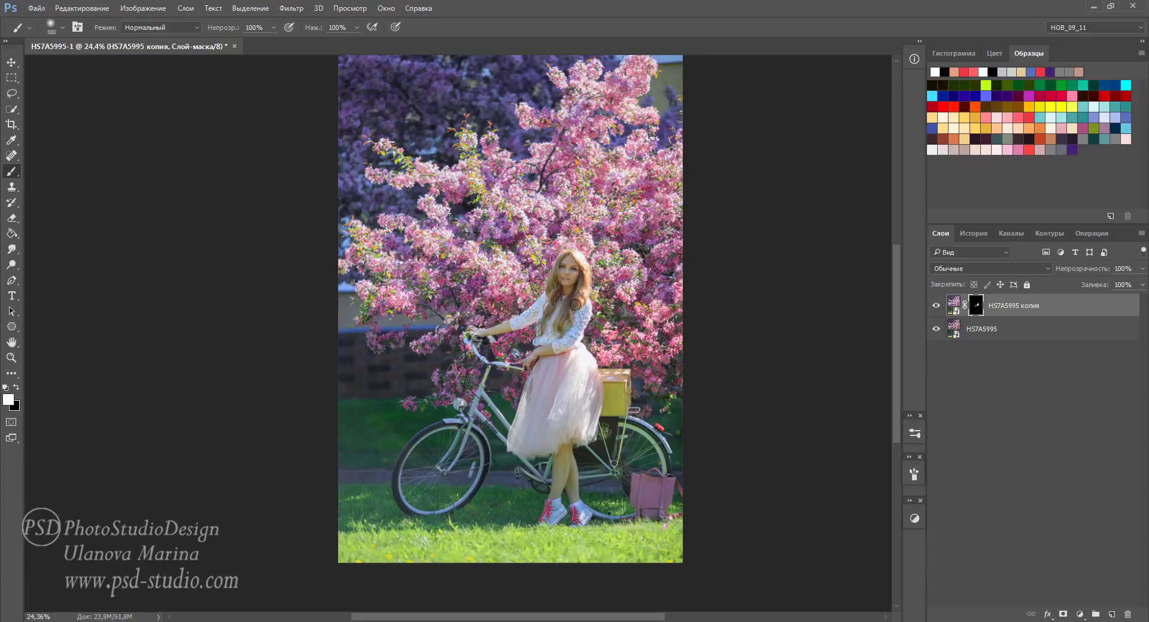
{"action": "key", "text": "bracketright"}
{"action": "key", "text": "bracketright"}
{"action": "key", "text": "bracketright"}
{"action": "left_click_drag", "start_coordinate": [580, 367], "coordinate": [567, 451]}
{"action": "key", "text": "x"}
{"action": "mouse_move", "coordinate": [580, 361]}
{"action": "left_mouse_down"}
{"action": "mouse_move", "coordinate": [581, 405]}
{"action": "mouse_move", "coordinate": [538, 418]}
{"action": "left_mouse_up"}
{"action": "key", "text": "x"}
{"action": "key", "text": "bracketleft"}
{"action": "key", "text": "bracketleft"}
{"action": "key", "text": "bracketleft"}
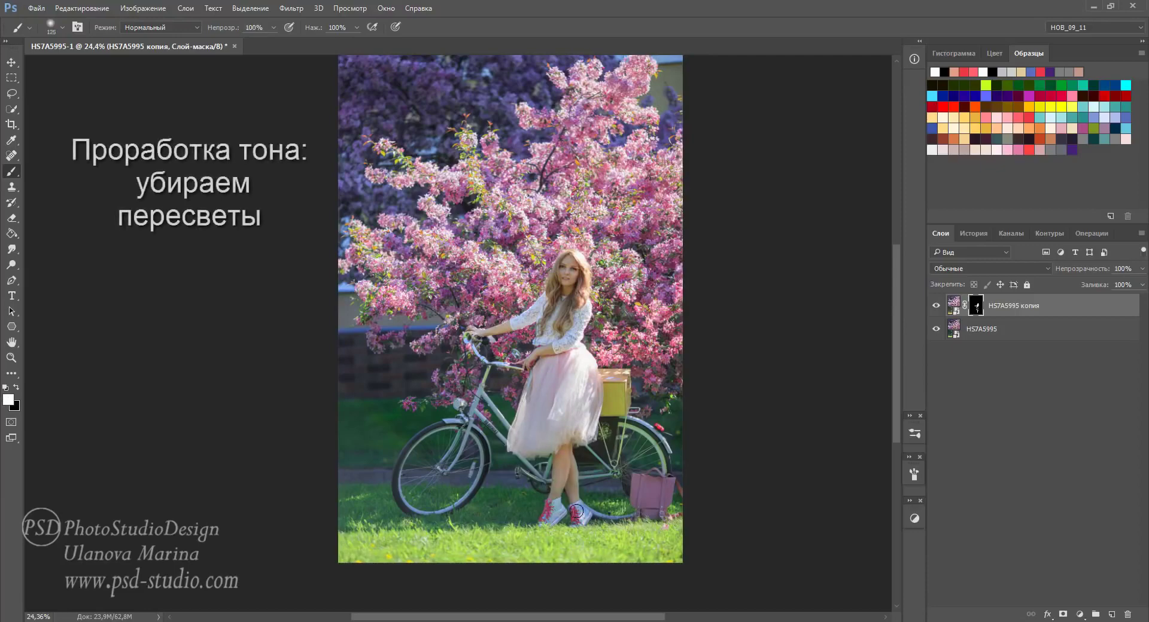
Step: Stamp visible layers into Слой 1 and crop the top and left edges tighter
{"action": "key", "text": "v"}
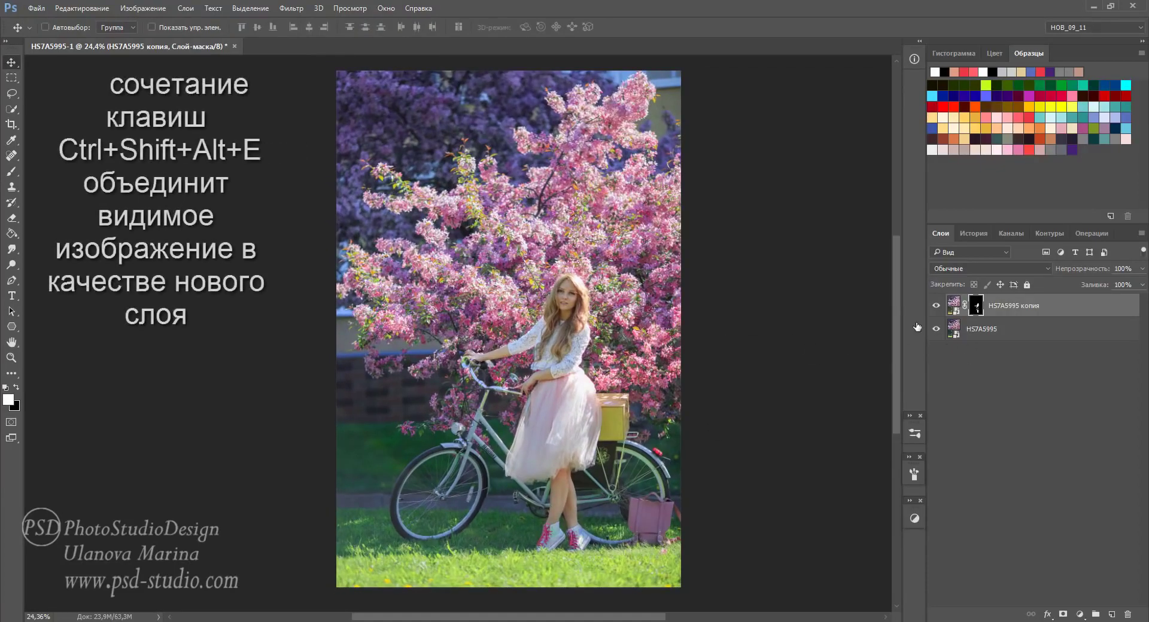
{"action": "key", "text": "ctrl+shift+alt+e"}
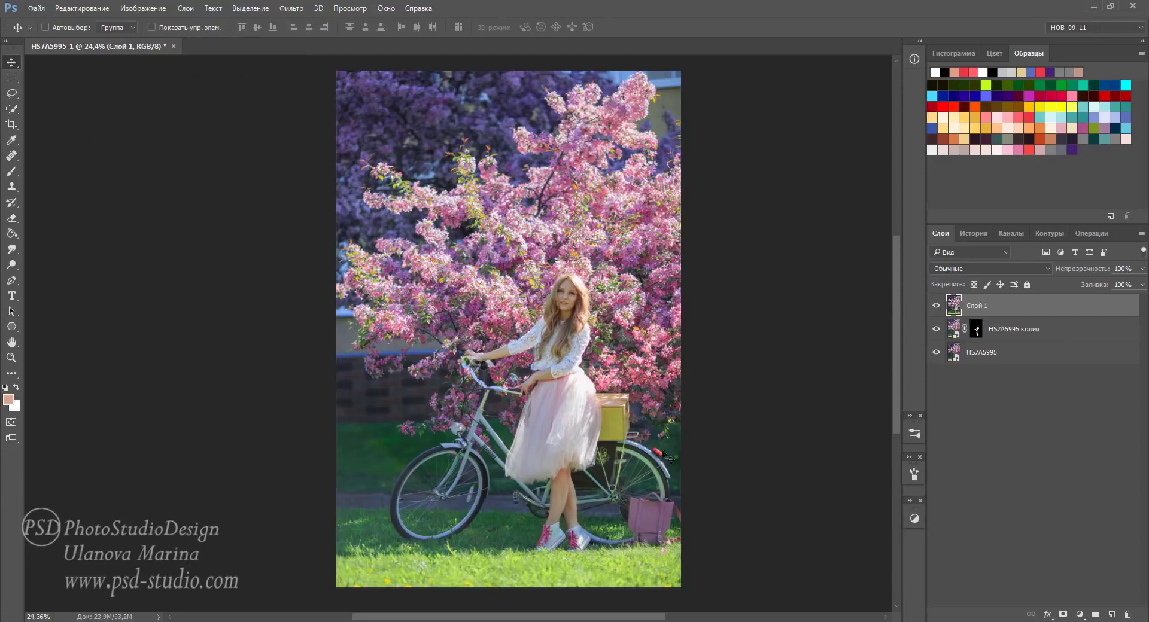
{"action": "key", "text": "c"}
{"action": "left_click_drag", "start_coordinate": [337, 71], "coordinate": [351, 102]}
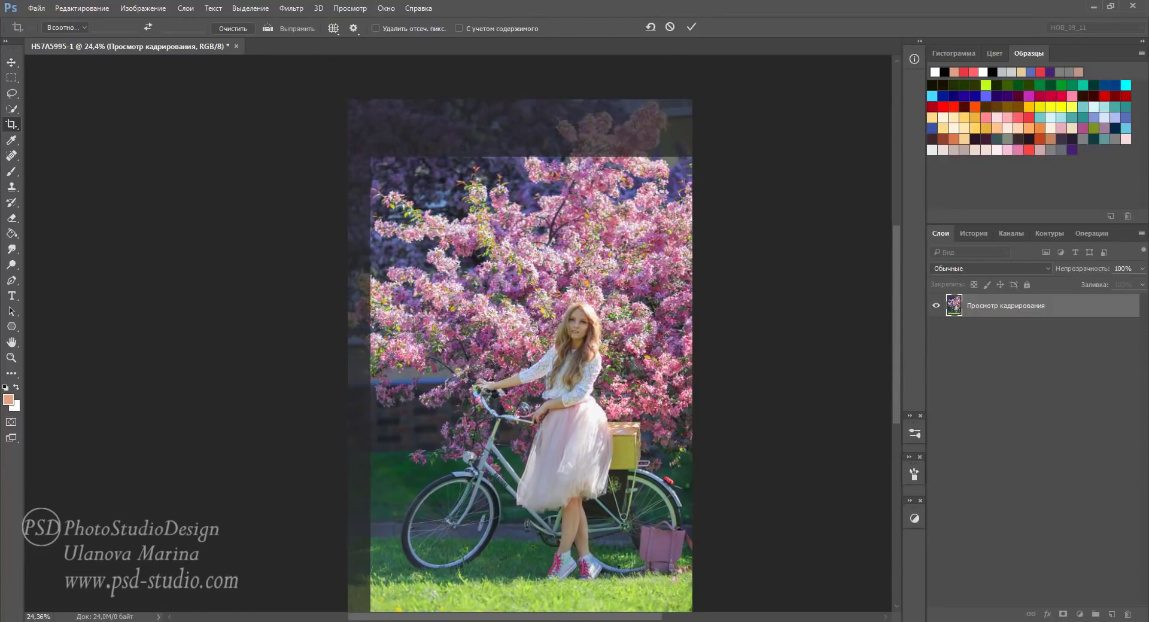
{"action": "key", "text": "Return"}
{"action": "key", "text": "v"}
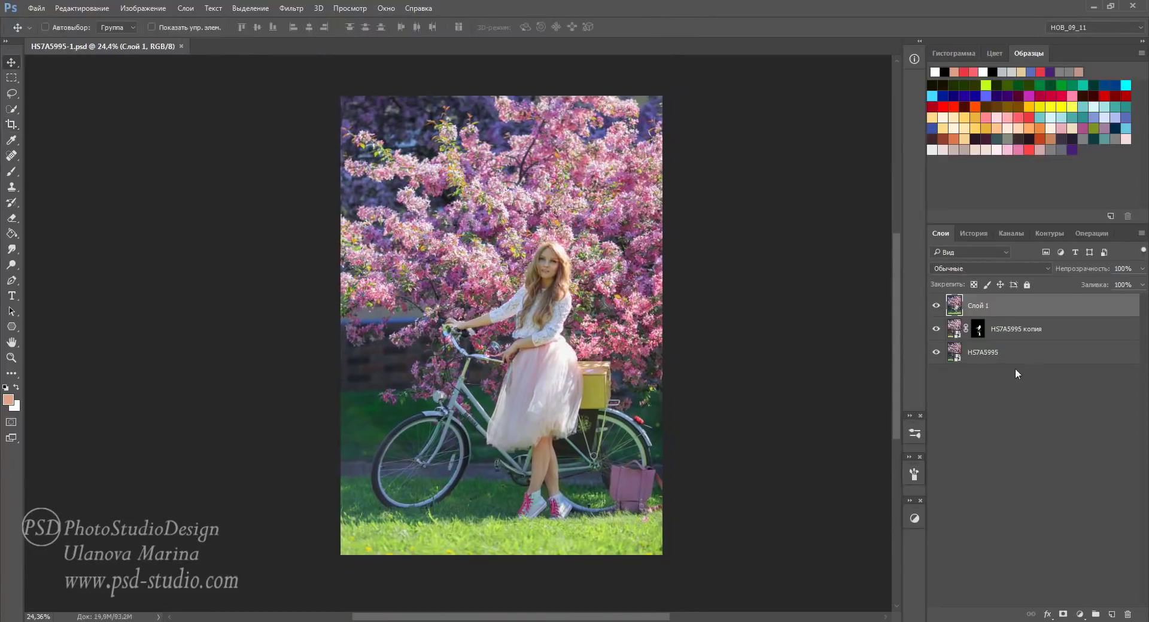
Step: Add a Curves adjustment layer, Кривые 1, and select its mask
{"action": "left_click", "coordinate": [1081, 614]}
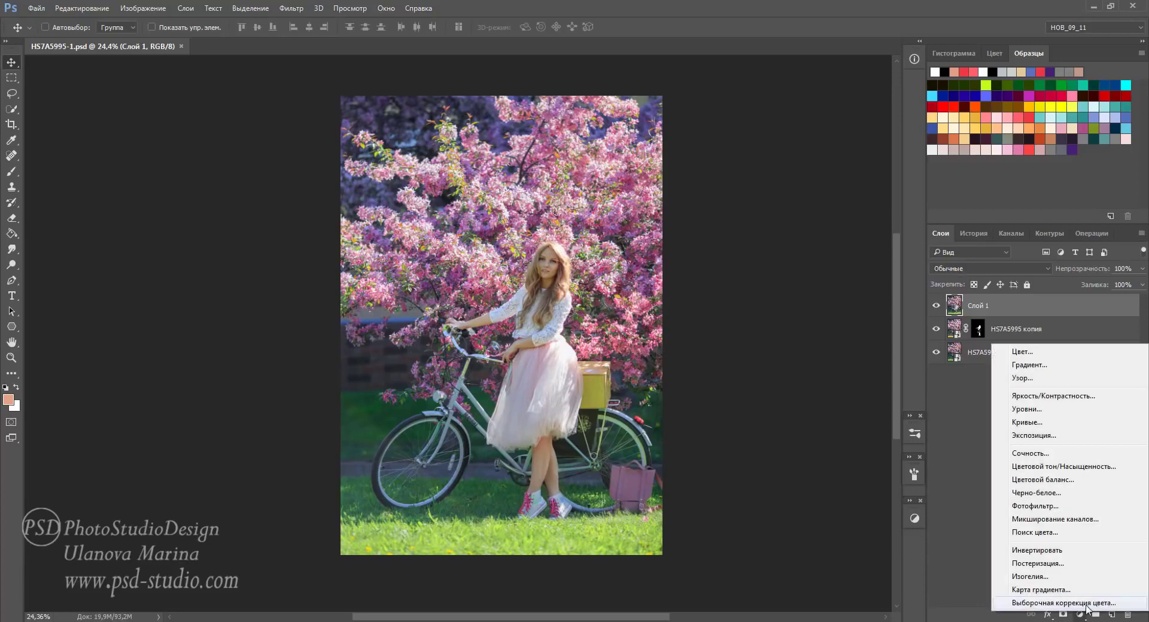
{"action": "left_click", "coordinate": [1039, 422]}
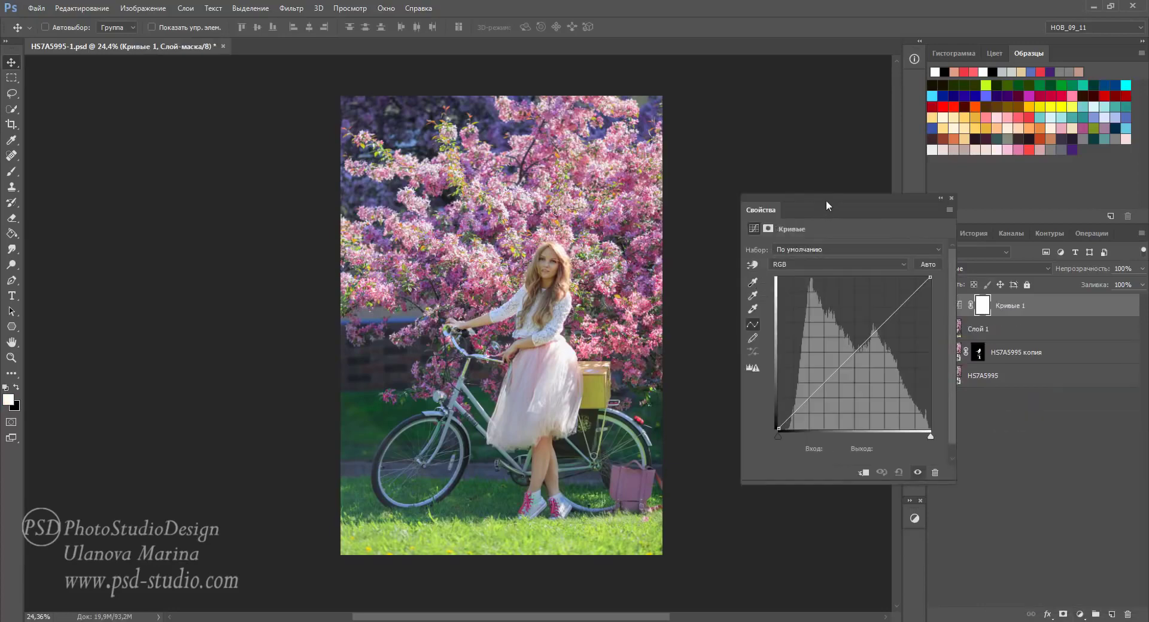
{"action": "left_click_drag", "start_coordinate": [826, 200], "coordinate": [765, 186]}
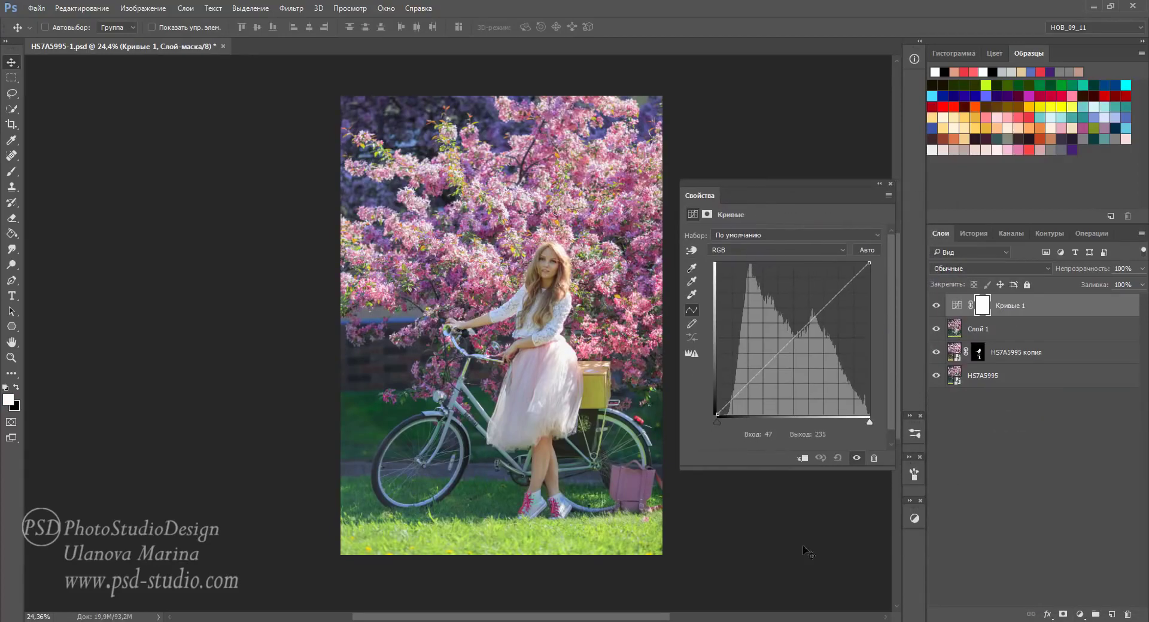
{"action": "left_click", "coordinate": [983, 309]}
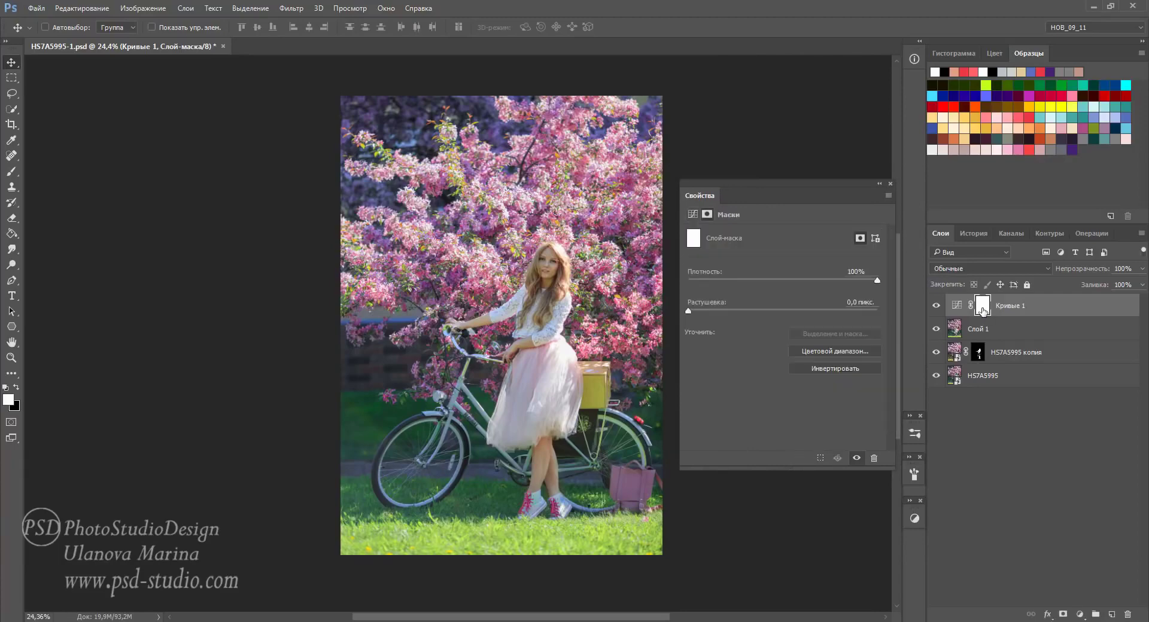
Step: Set up Apply Image for the mask with Слой 1 as the source layer
{"action": "left_click", "coordinate": [143, 8]}
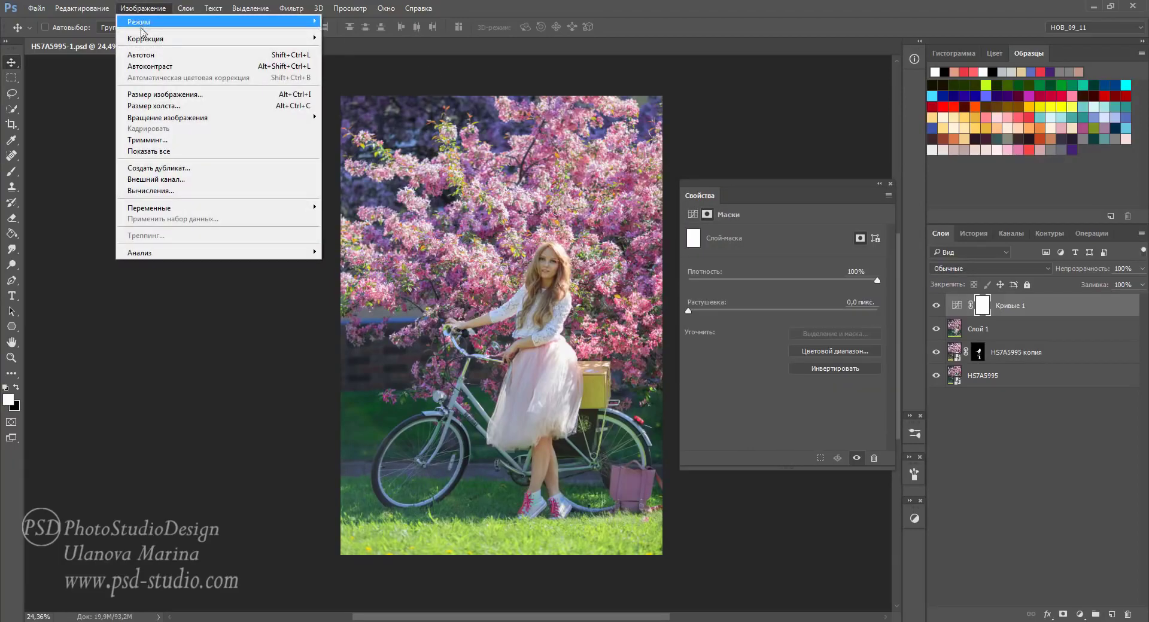
{"action": "left_click", "coordinate": [168, 183]}
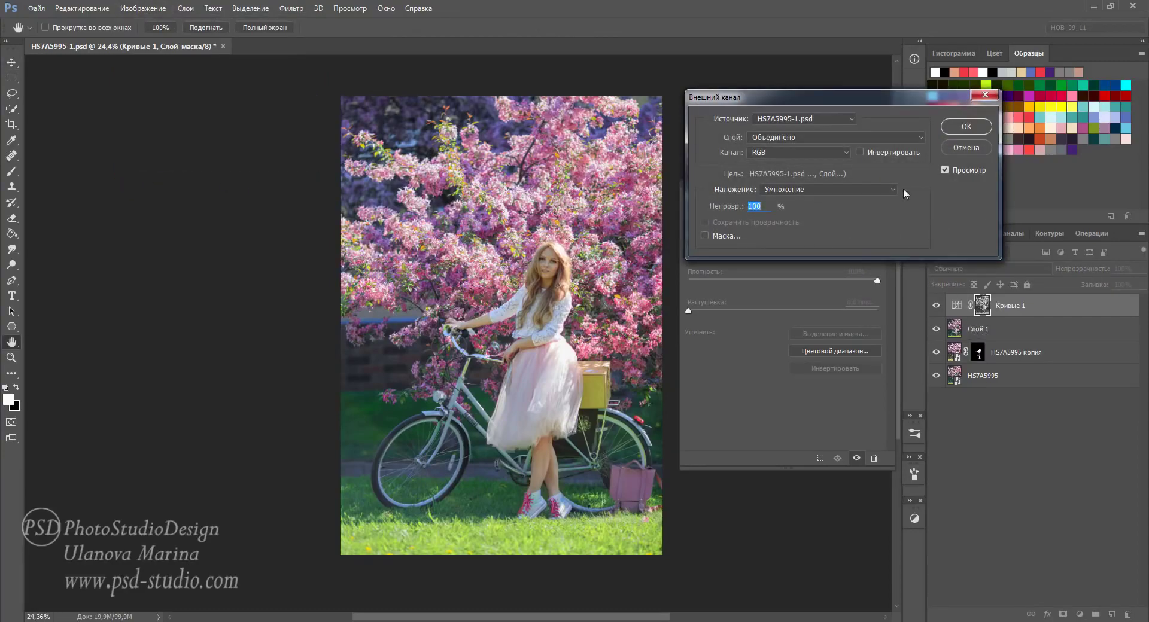
{"action": "left_click", "coordinate": [842, 139]}
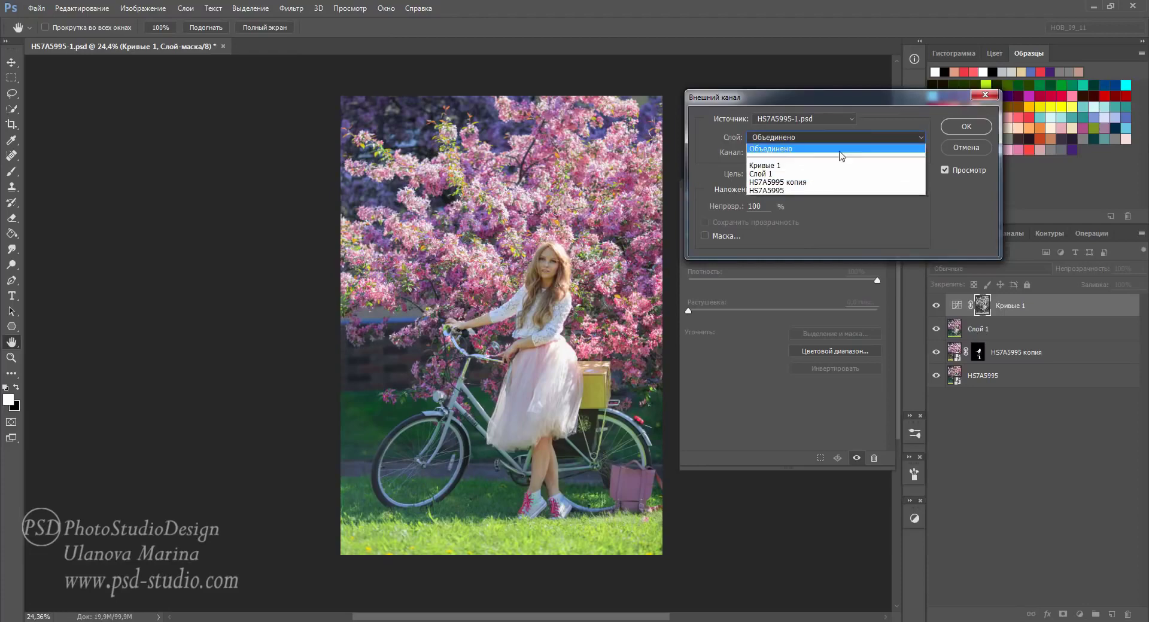
{"action": "left_click", "coordinate": [801, 174]}
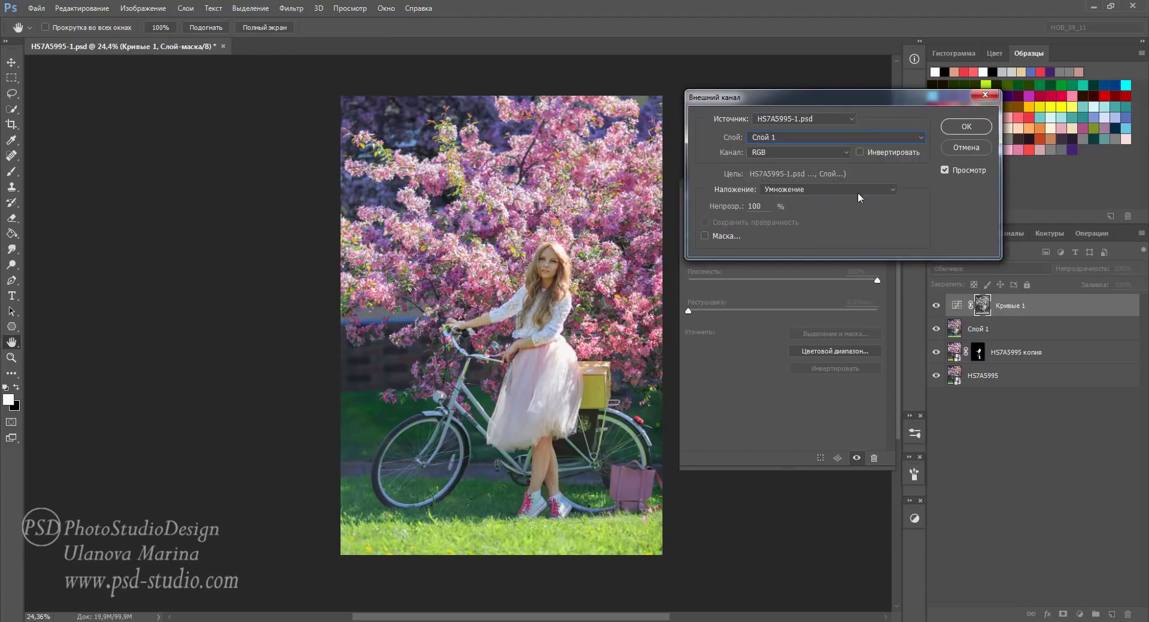
Step: Apply the image to the mask, then darken the midtones and cap highlights at 240
{"action": "left_click", "coordinate": [965, 126]}
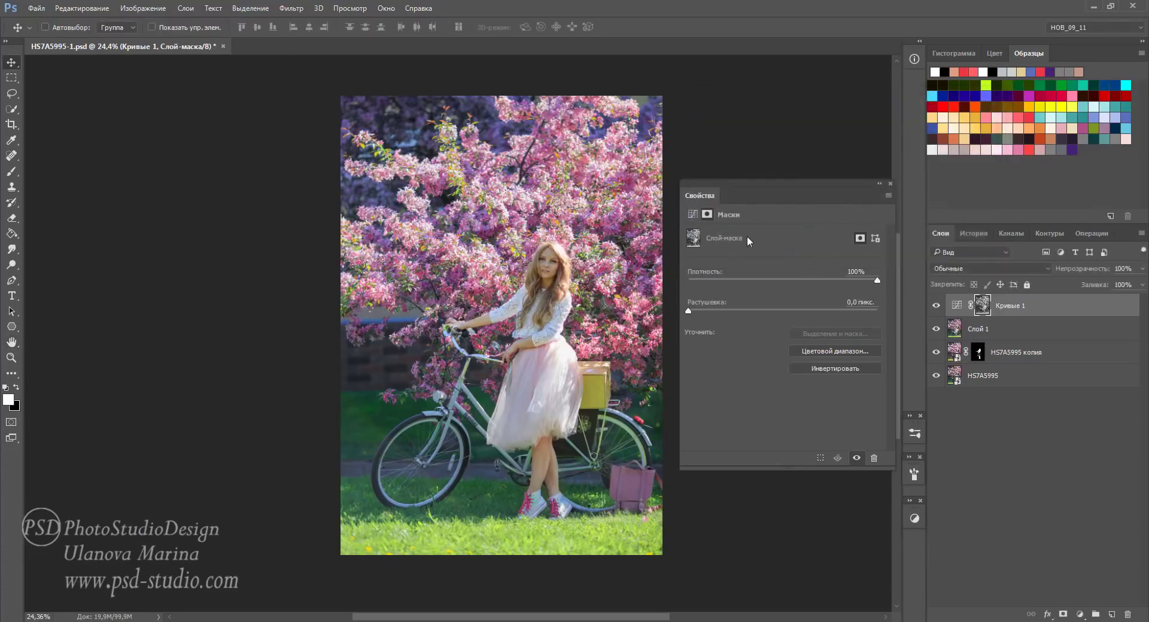
{"action": "left_click", "coordinate": [692, 213]}
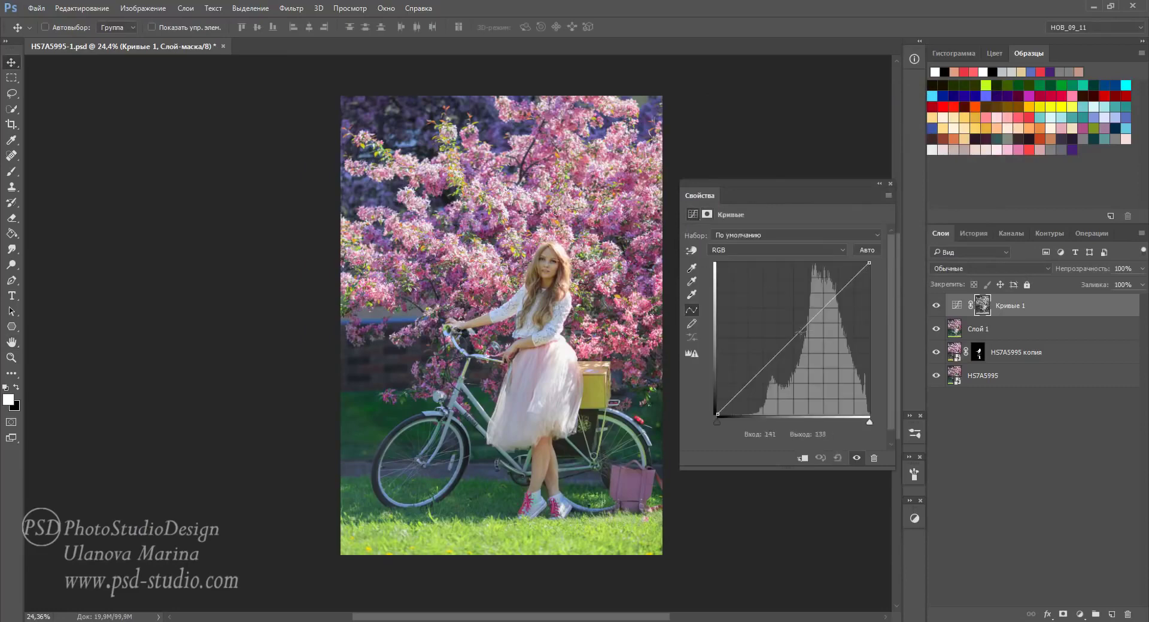
{"action": "left_click_drag", "start_coordinate": [801, 331], "coordinate": [810, 348]}
{"action": "left_click_drag", "start_coordinate": [717, 422], "coordinate": [717, 422]}
{"action": "left_click_drag", "start_coordinate": [869, 262], "coordinate": [869, 272]}
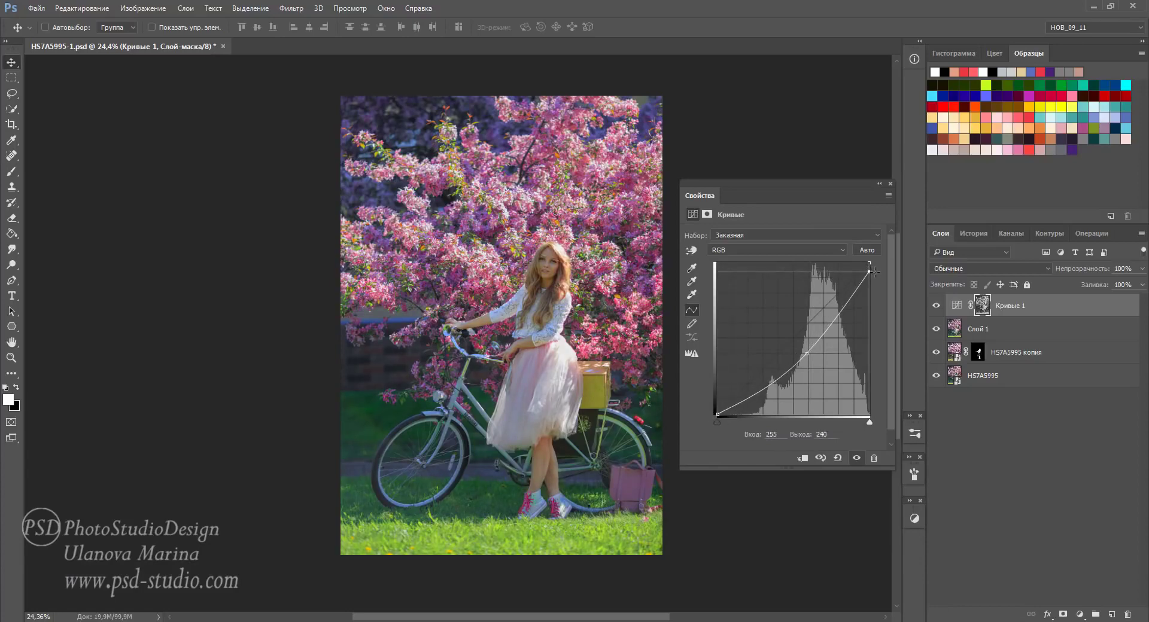
{"action": "left_click", "coordinate": [856, 459]}
Step: Compare the photo with and without the curve, then place Кривые 1 in new group Группа 1
{"action": "left_click", "coordinate": [890, 184]}
{"action": "left_click", "coordinate": [937, 306]}
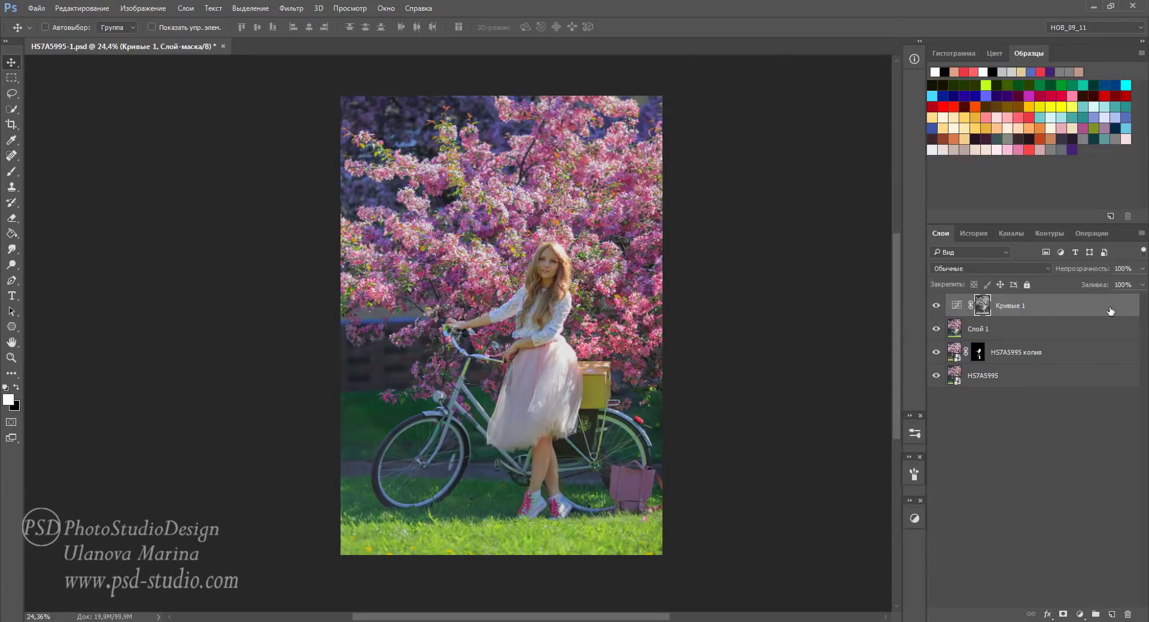
{"action": "left_click_drag", "start_coordinate": [1095, 308], "coordinate": [1095, 615]}
Step: Rename the group to тени and give it a layer mask filled with black
{"action": "double_click", "coordinate": [985, 302]}
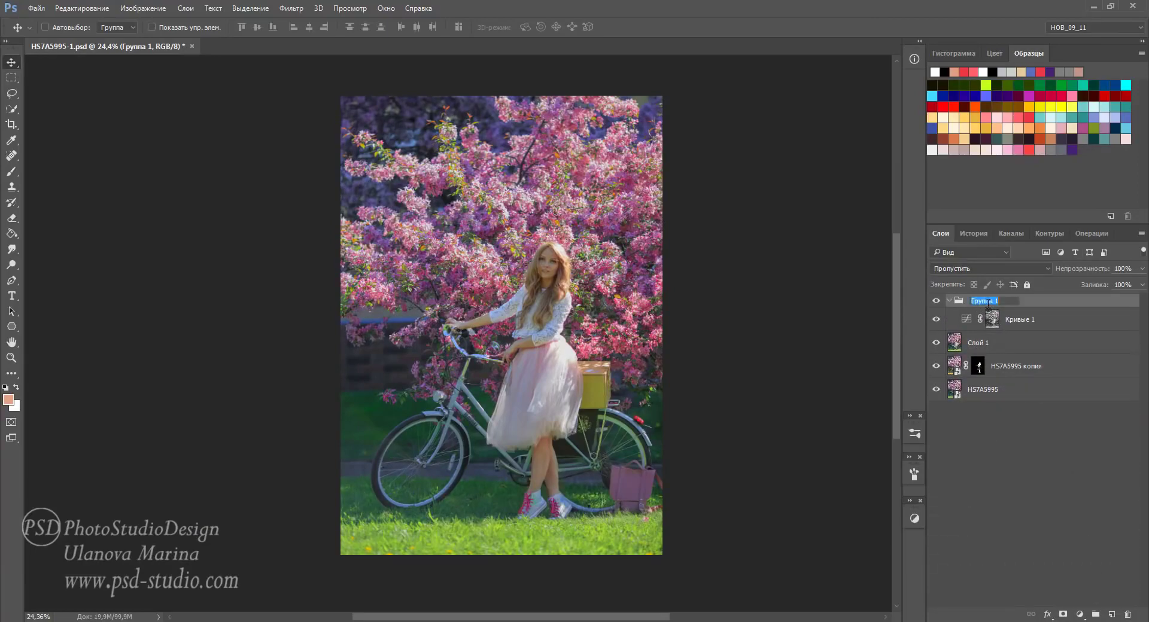
{"action": "type", "text": "тени"}
{"action": "key", "text": "Return"}
{"action": "left_click", "coordinate": [949, 300]}
{"action": "left_click", "coordinate": [1064, 615]}
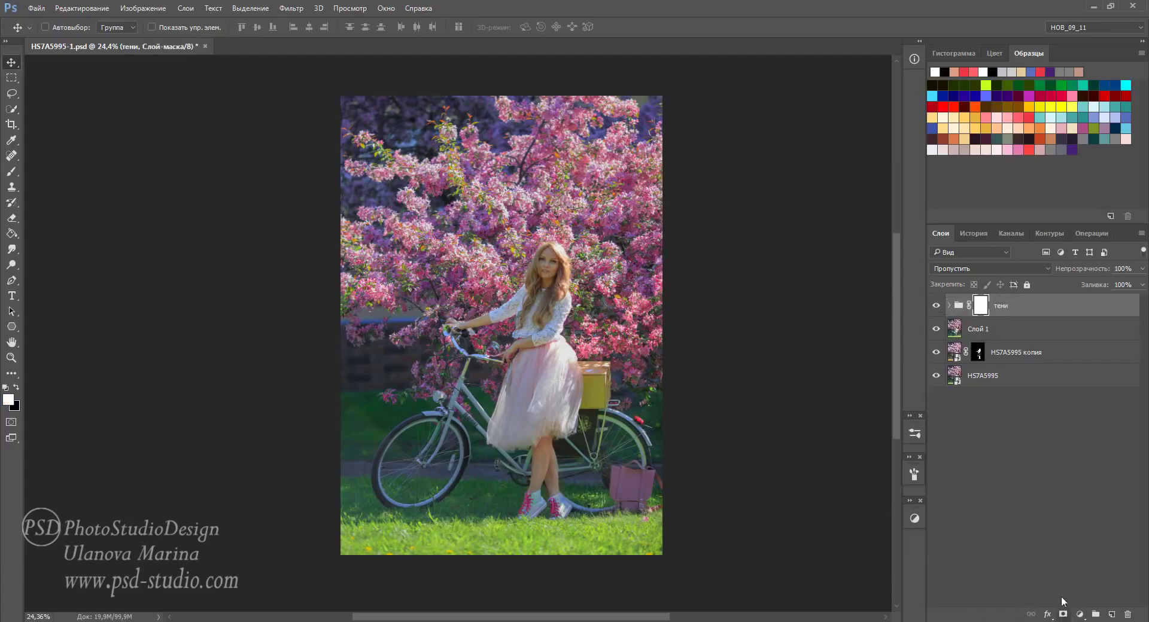
{"action": "left_click", "coordinate": [12, 233]}
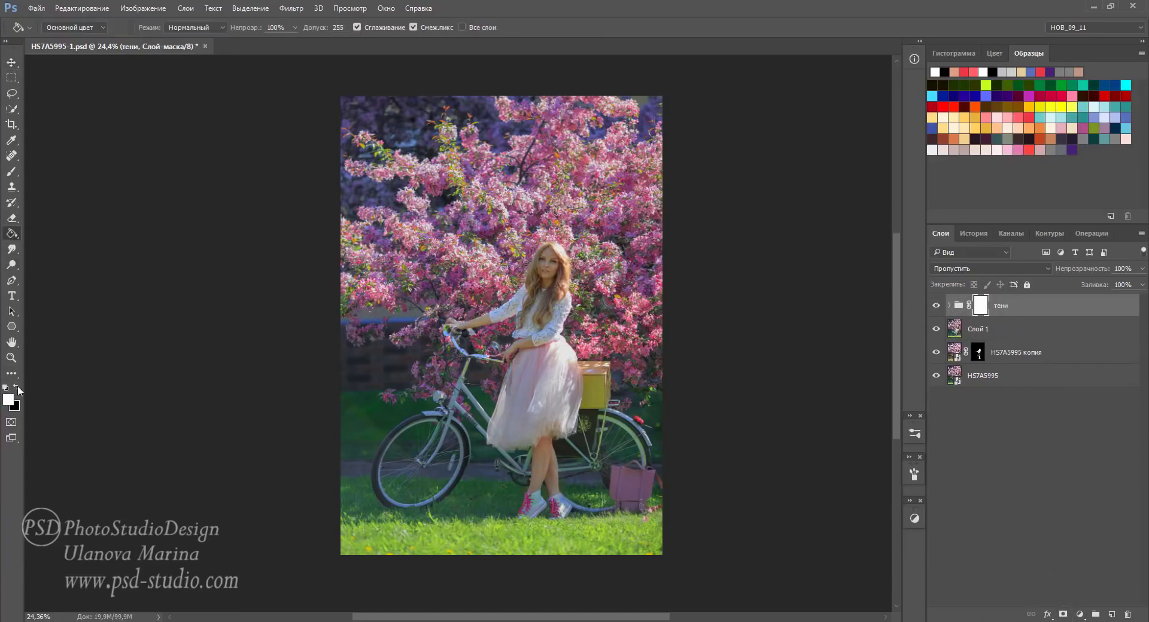
{"action": "left_click", "coordinate": [16, 389]}
{"action": "left_click", "coordinate": [596, 182]}
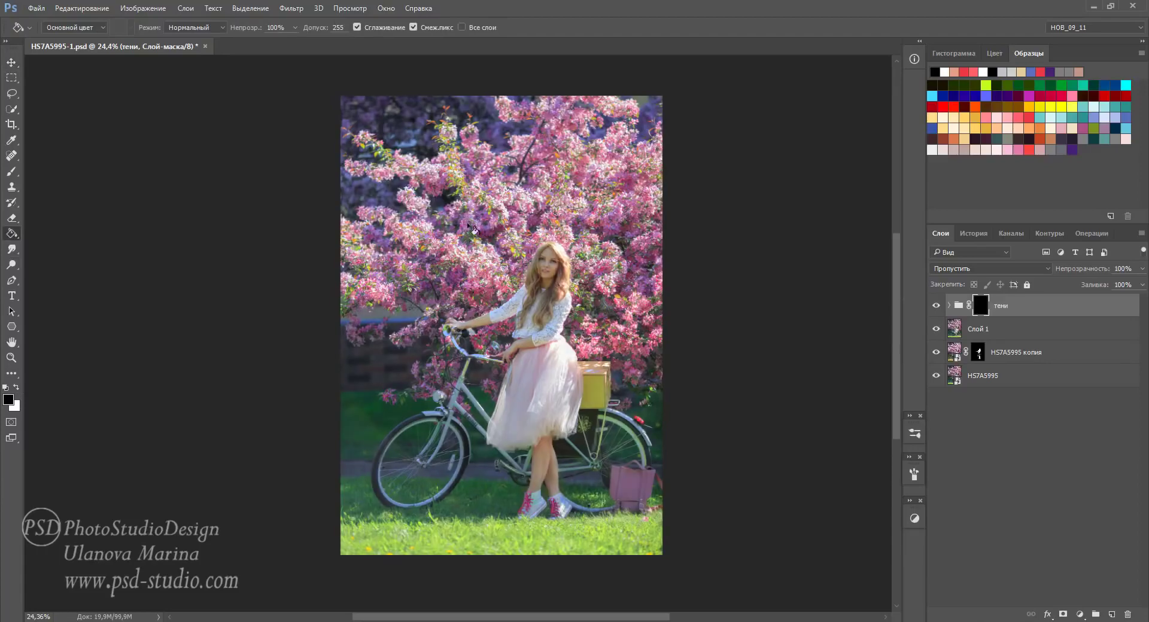
Step: Paint white into the тени mask with a 90-px brush at 100% opacity
{"action": "key", "text": "b"}
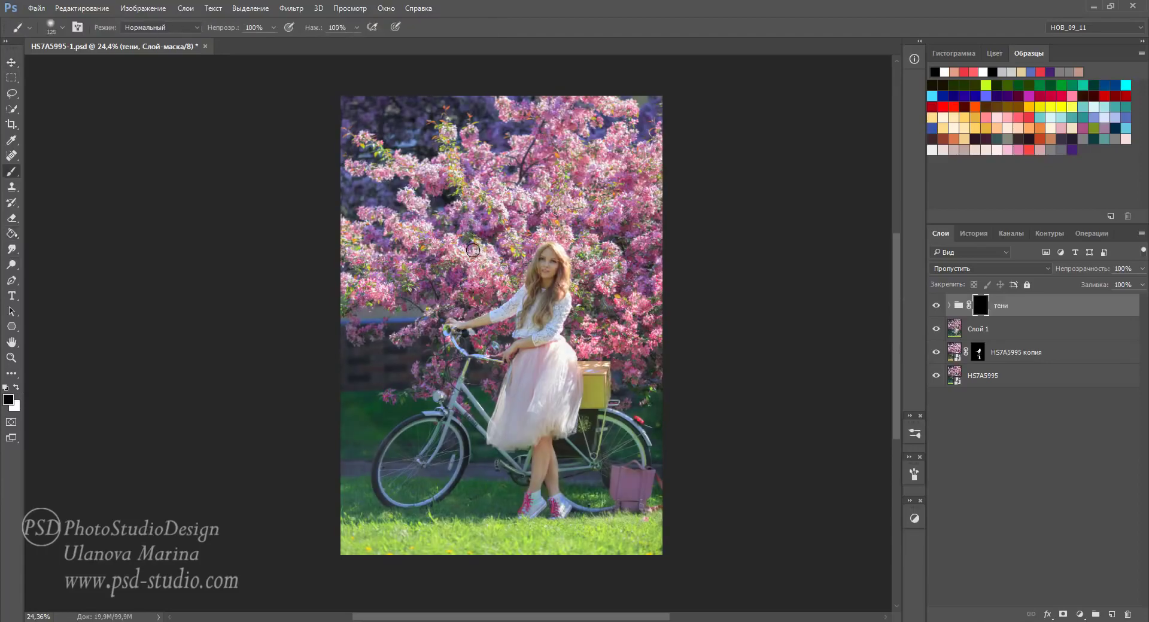
{"action": "key", "text": "5"}
{"action": "key", "text": "bracketright"}
{"action": "key", "text": "bracketright"}
{"action": "key", "text": "bracketright"}
{"action": "key", "text": "x"}
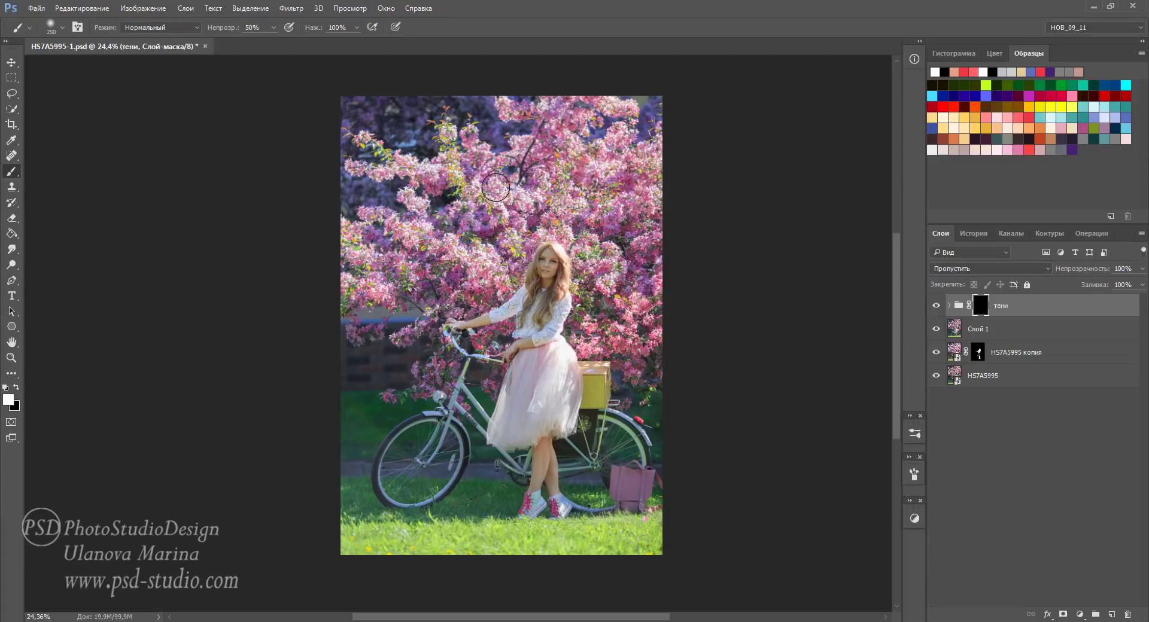
{"action": "key", "text": "bracketleft"}
{"action": "key", "text": "bracketleft"}
{"action": "key", "text": "bracketleft"}
{"action": "key", "text": "0"}
{"action": "left_click_drag", "start_coordinate": [559, 349], "coordinate": [556, 338]}
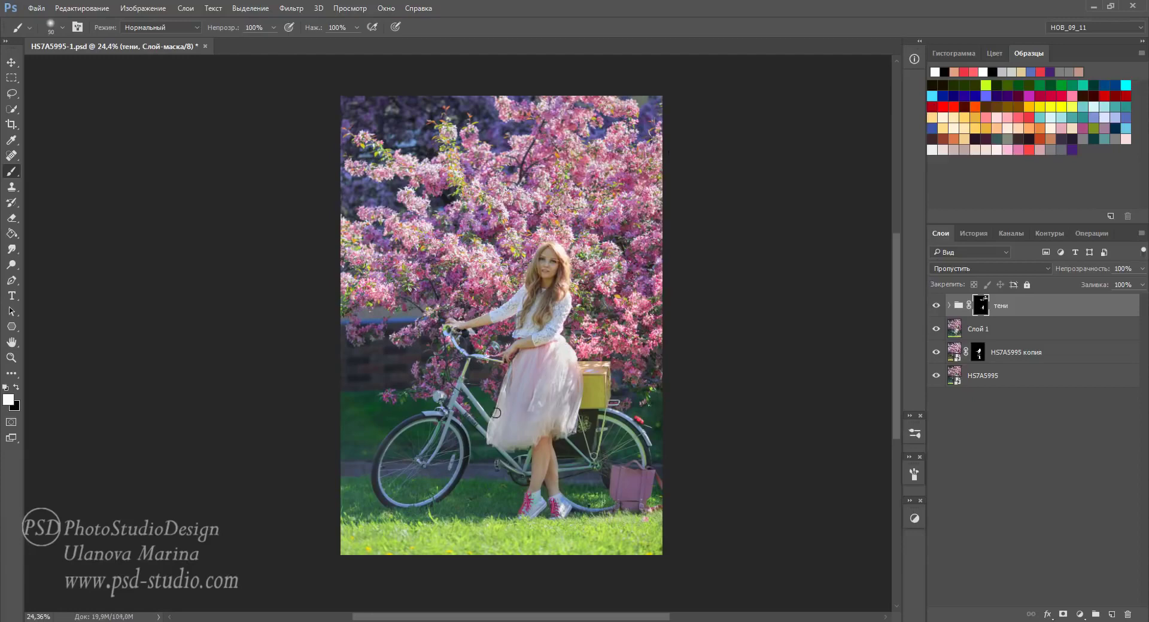
Step: At 50% zoom, paint the mask over the sleeve at 30% opacity, then zoom back to 25%
{"action": "scroll", "coordinate": [556, 339], "scroll_direction": "up", "scroll_amount": 2}
{"action": "key", "text": "x"}
{"action": "key", "text": "3"}
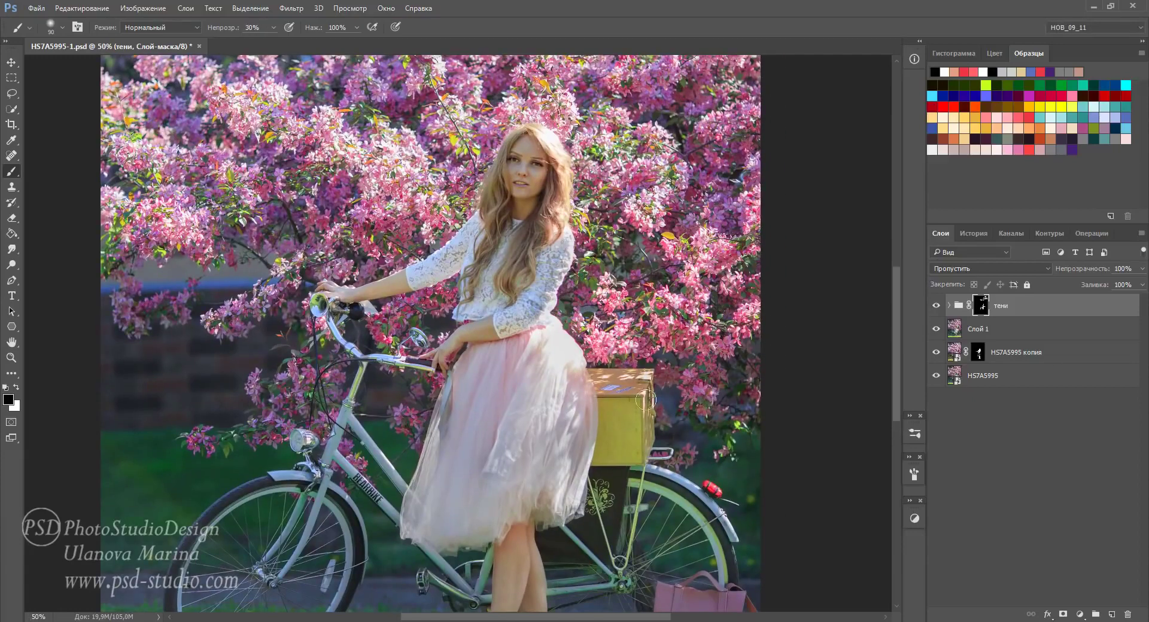
{"action": "left_click_drag", "start_coordinate": [567, 252], "coordinate": [532, 308]}
{"action": "key", "text": "x"}
{"action": "key", "text": "bracketleft"}
{"action": "key", "text": "bracketleft"}
{"action": "key", "text": "bracketleft"}
{"action": "key", "text": "5"}
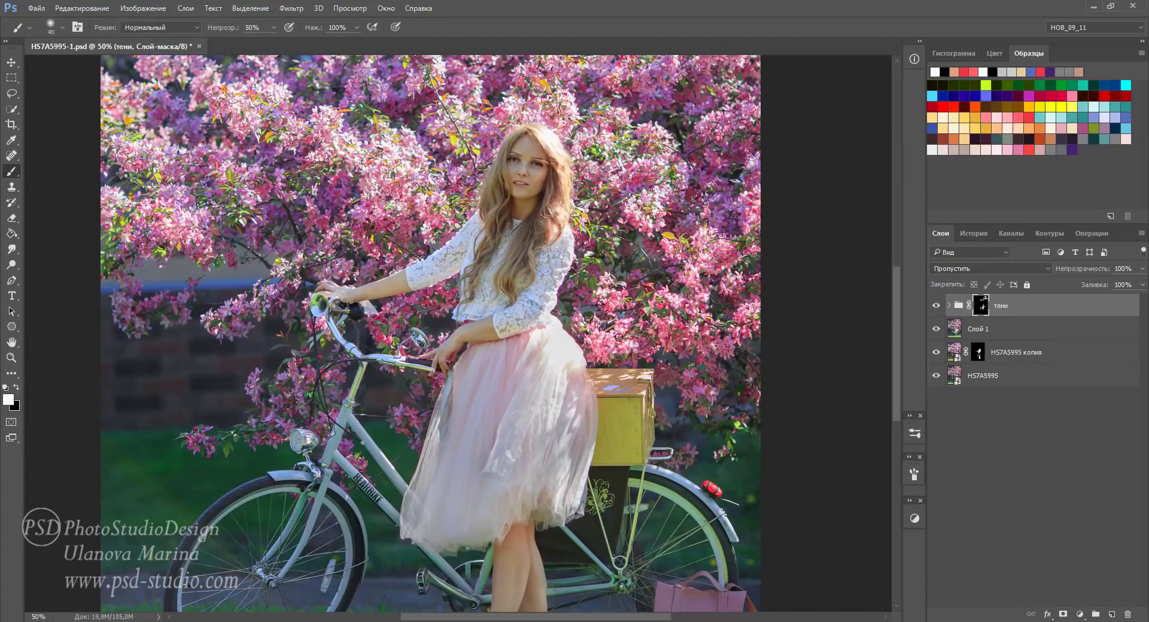
{"action": "key", "text": "ctrl+minus"}
Step: Compare the photo with the тени group hidden and shown, then call up the adjustment-layer list
{"action": "left_click", "coordinate": [936, 305]}
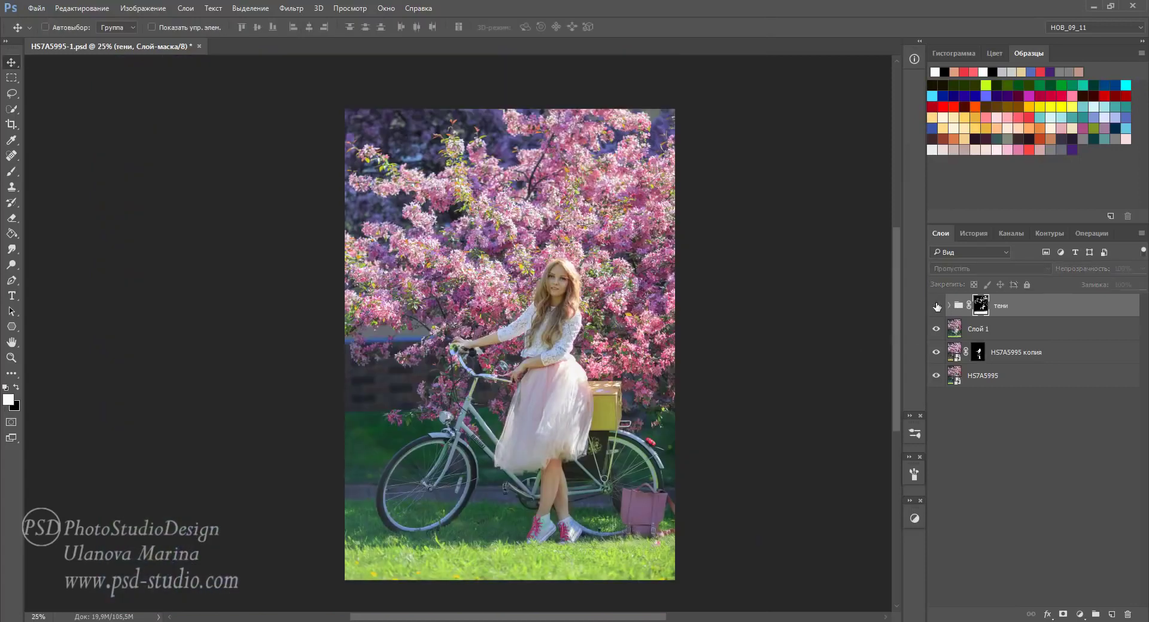
{"action": "left_click", "coordinate": [936, 306]}
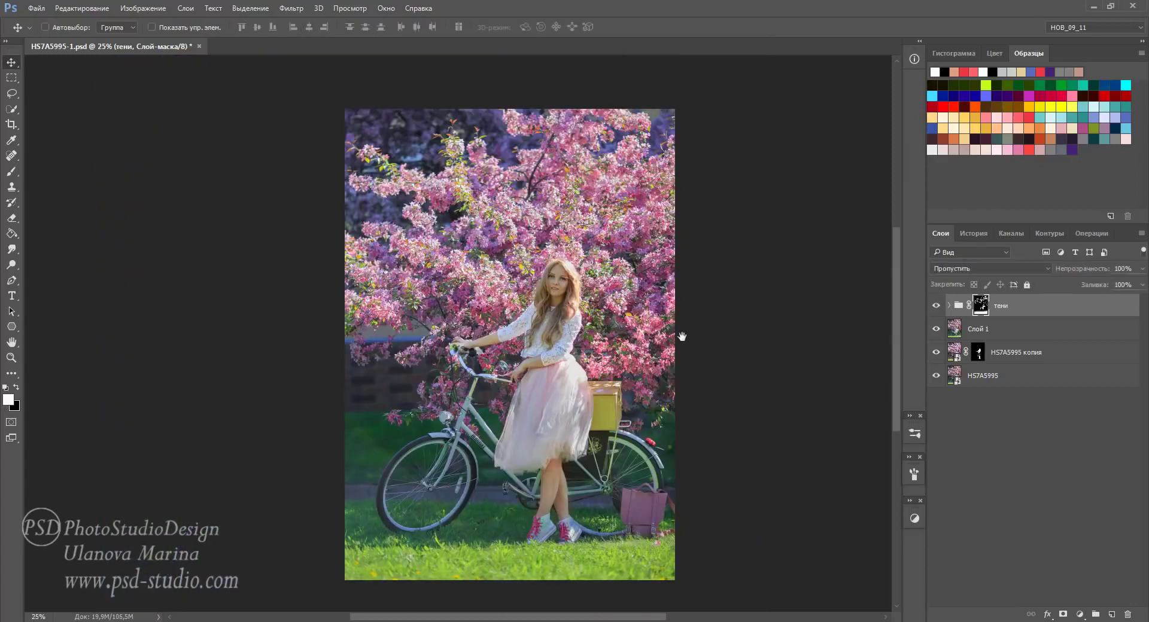
{"action": "left_click_drag", "start_coordinate": [681, 337], "coordinate": [677, 321]}
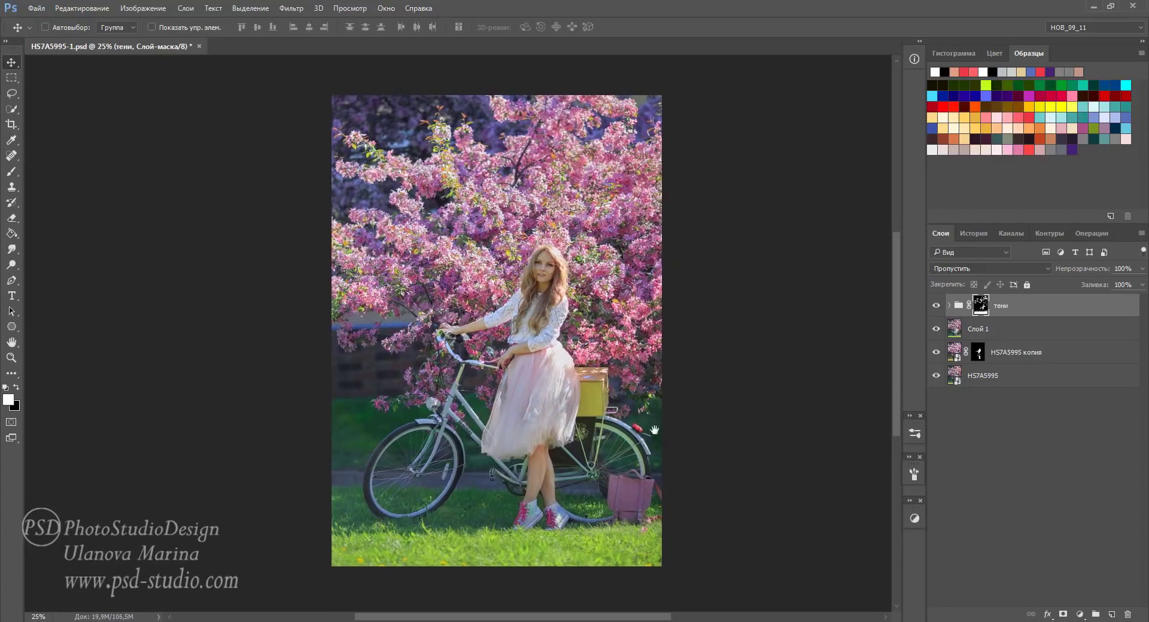
{"action": "left_click", "coordinate": [1080, 615]}
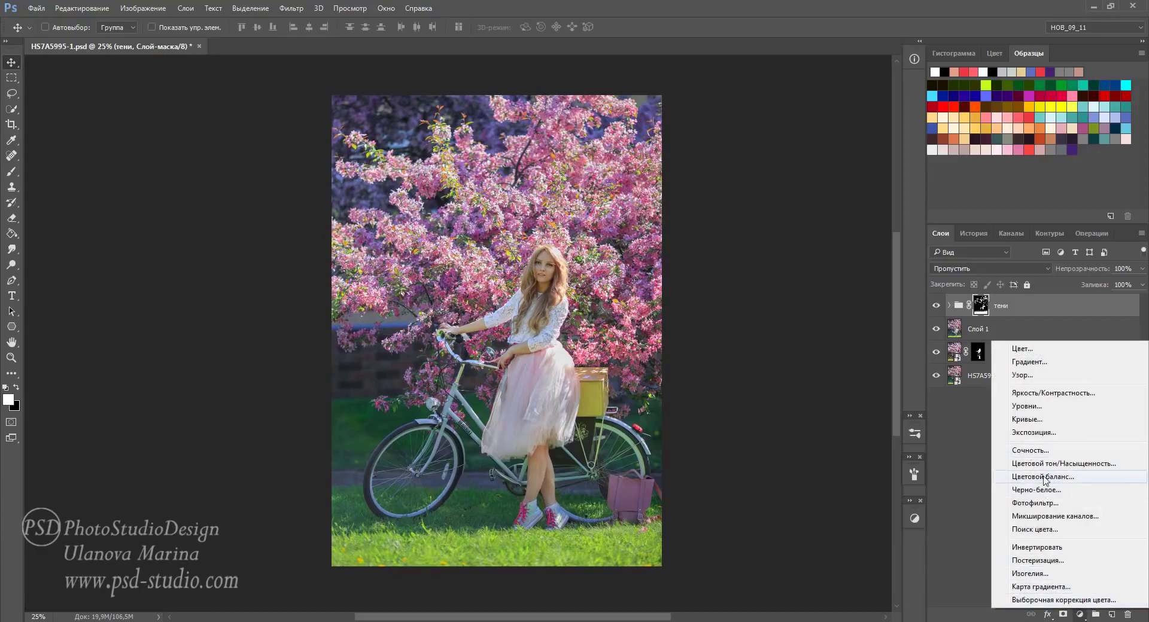
Step: Add a Кривые 2 curves layer in Яркость mode with the RGB curve nudged slightly upward
{"action": "left_click", "coordinate": [1043, 422]}
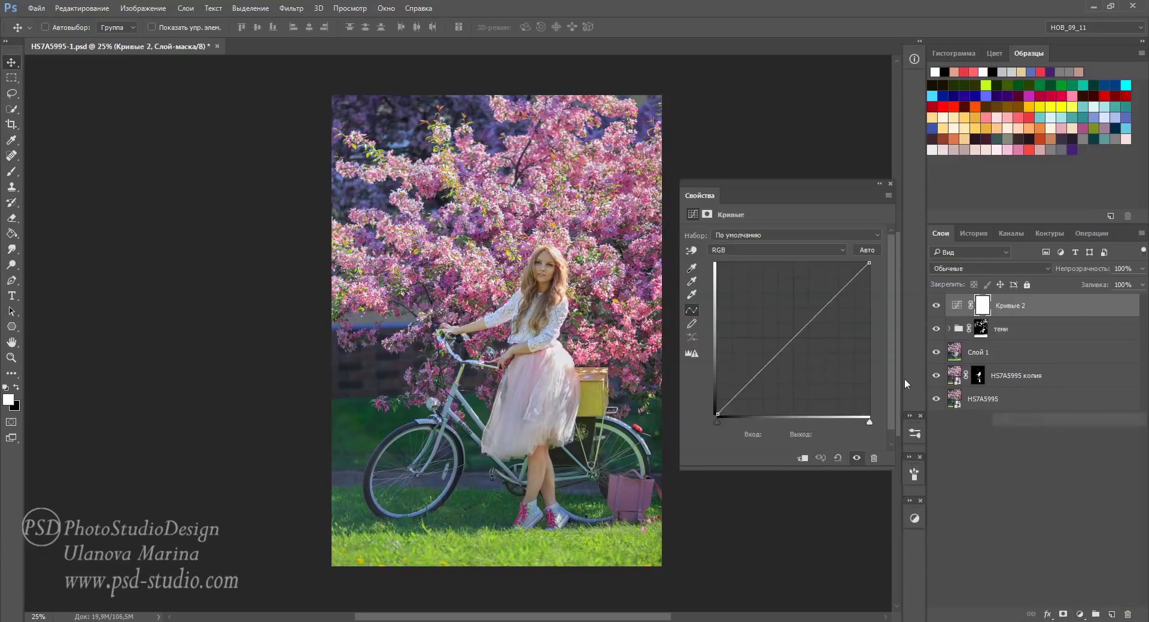
{"action": "left_click", "coordinate": [986, 271]}
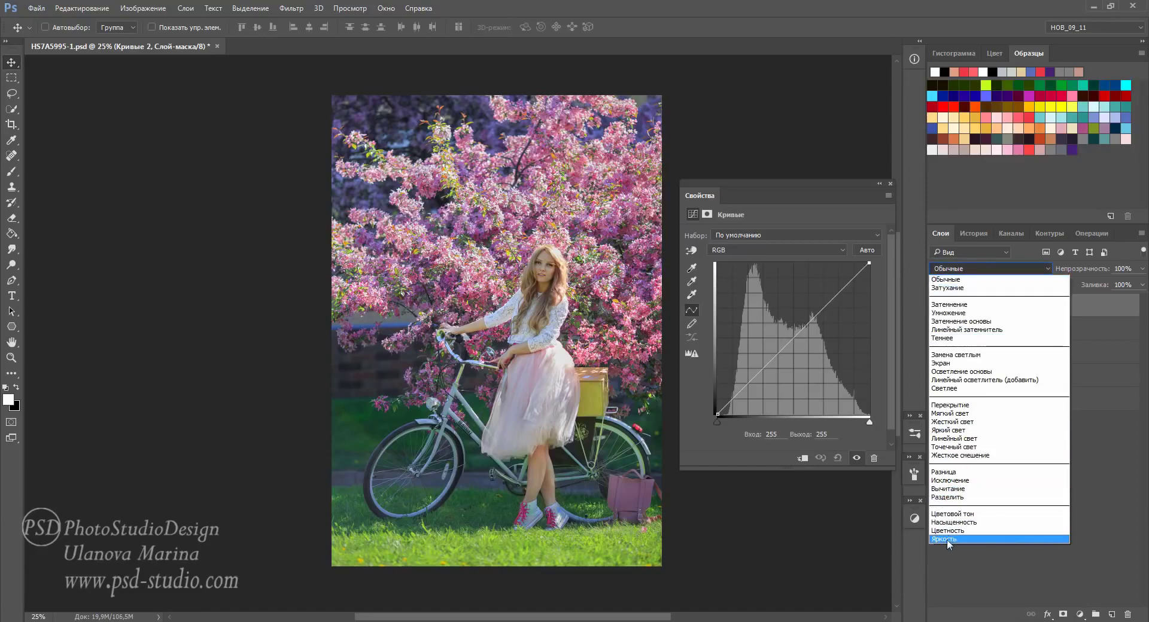
{"action": "left_click", "coordinate": [948, 539]}
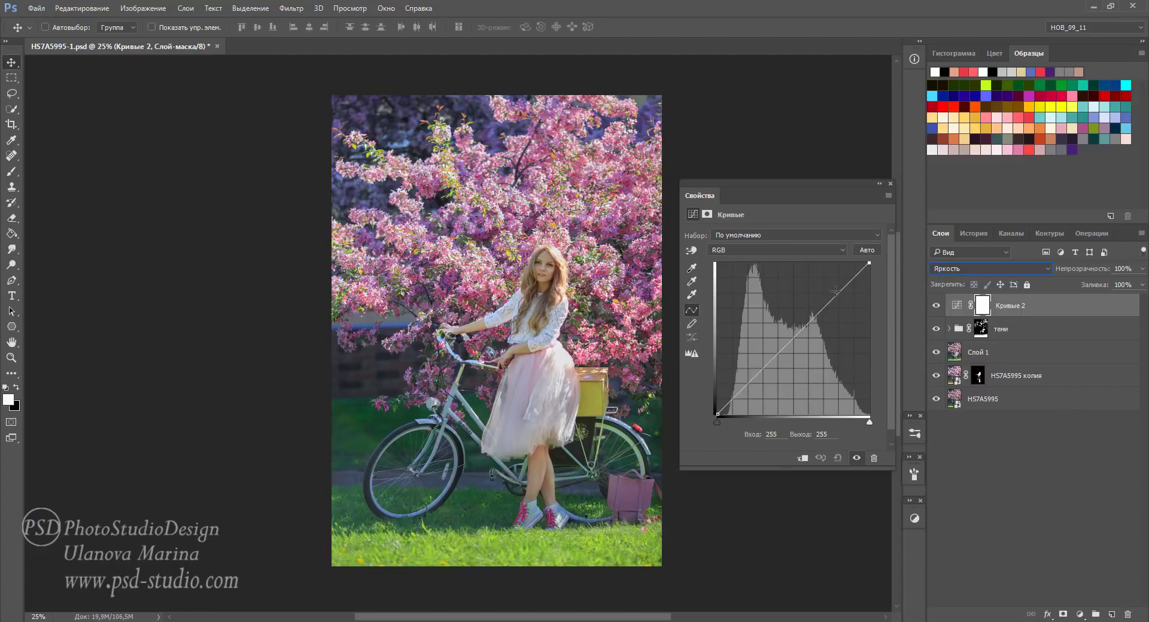
{"action": "left_click_drag", "start_coordinate": [835, 292], "coordinate": [837, 295]}
{"action": "left_click", "coordinate": [782, 250]}
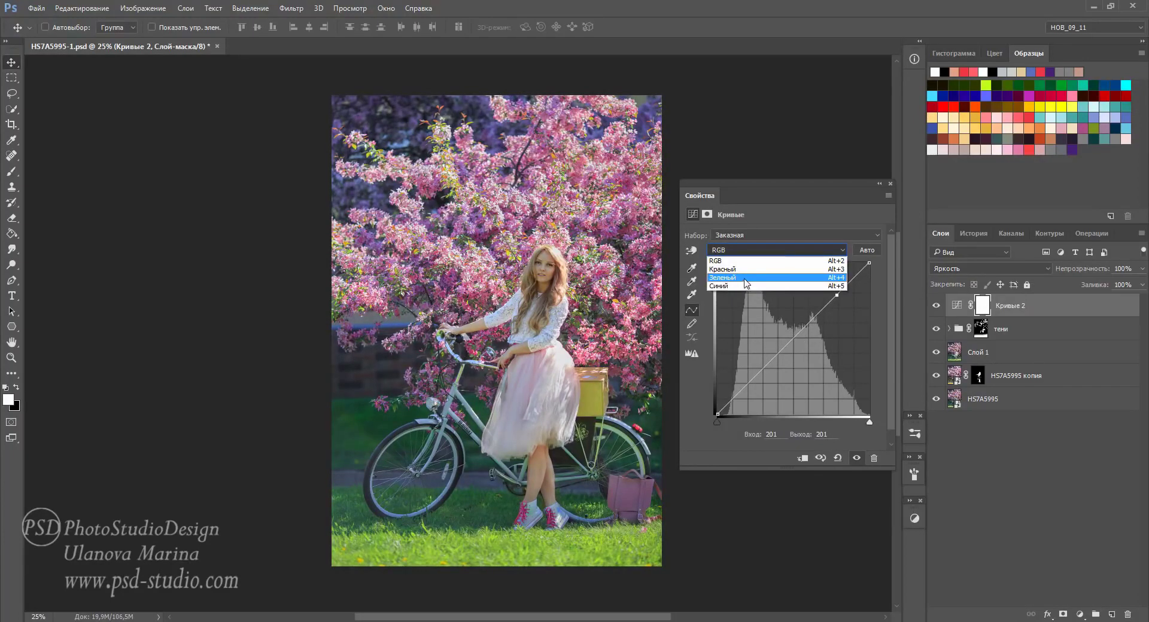
Step: Try raising and lowering the red curve on Кривые 2, then reset it to a straight curve
{"action": "left_click", "coordinate": [747, 270]}
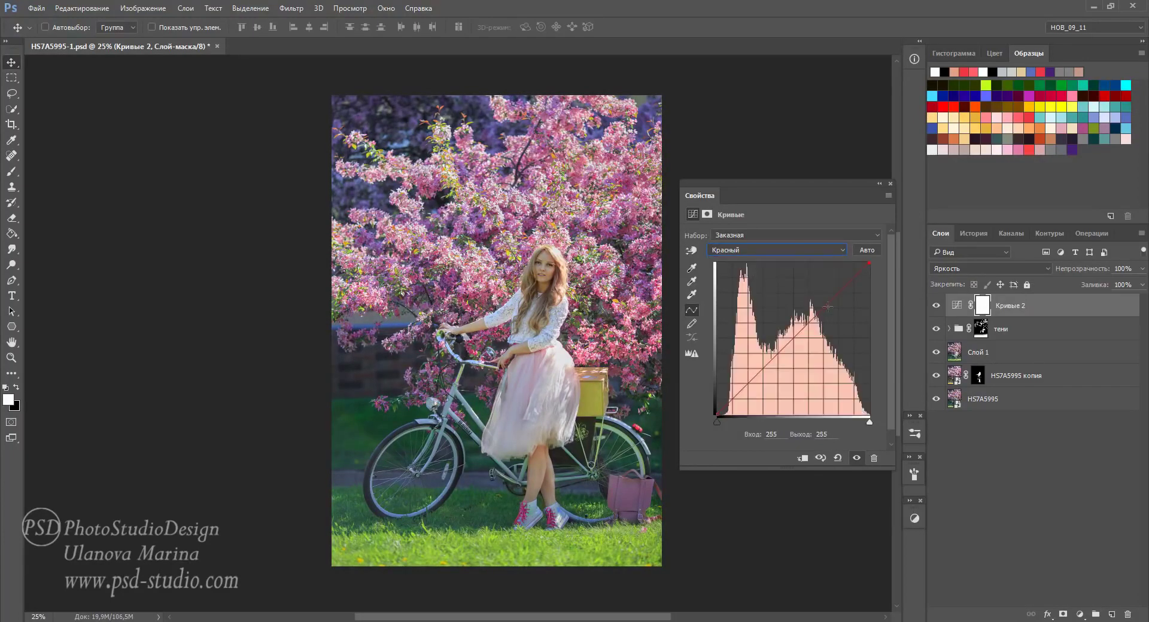
{"action": "mouse_move", "coordinate": [838, 291]}
{"action": "left_mouse_down"}
{"action": "mouse_move", "coordinate": [844, 301]}
{"action": "mouse_move", "coordinate": [832, 282]}
{"action": "left_mouse_up"}
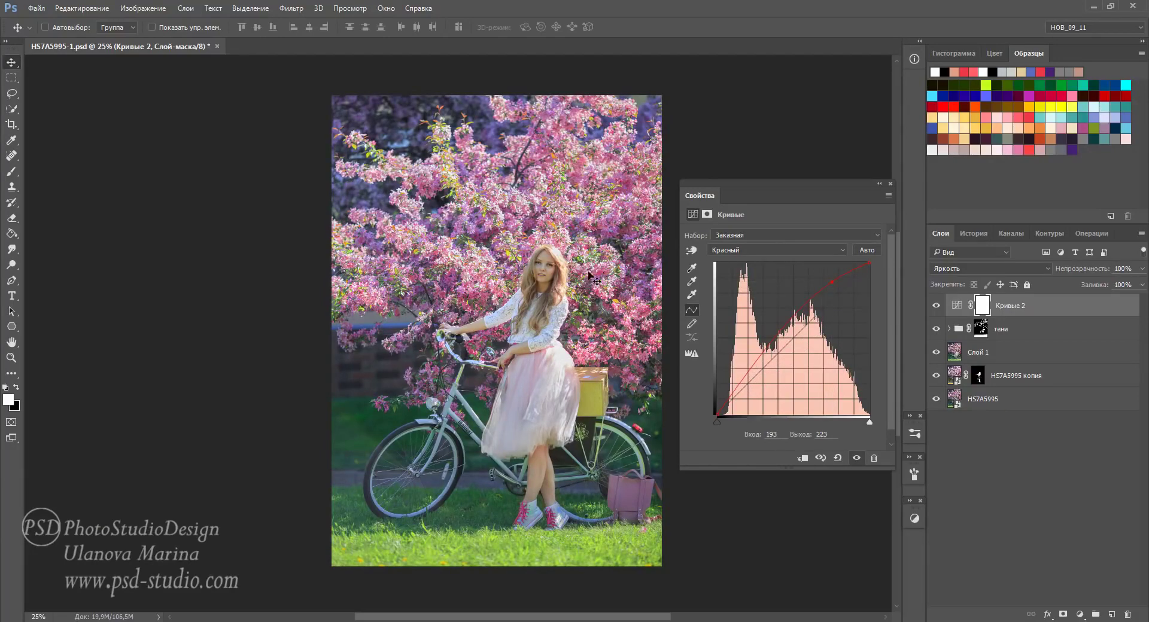
{"action": "key", "text": "ctrl+space"}
{"action": "left_click", "coordinate": [584, 251]}
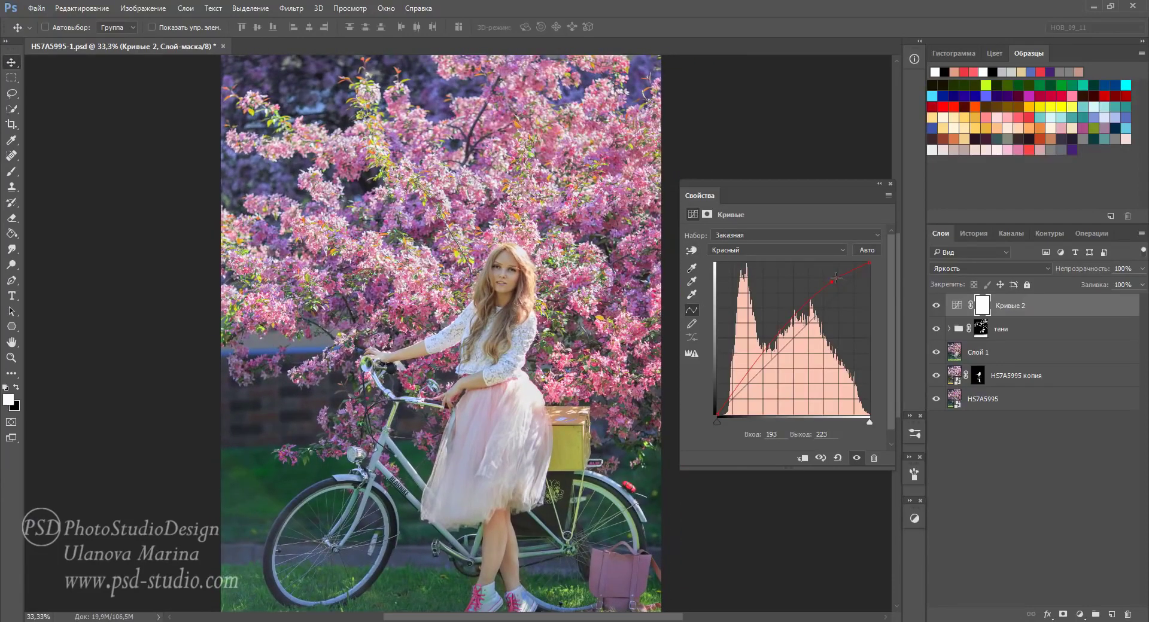
{"action": "left_click_drag", "start_coordinate": [833, 282], "coordinate": [843, 307]}
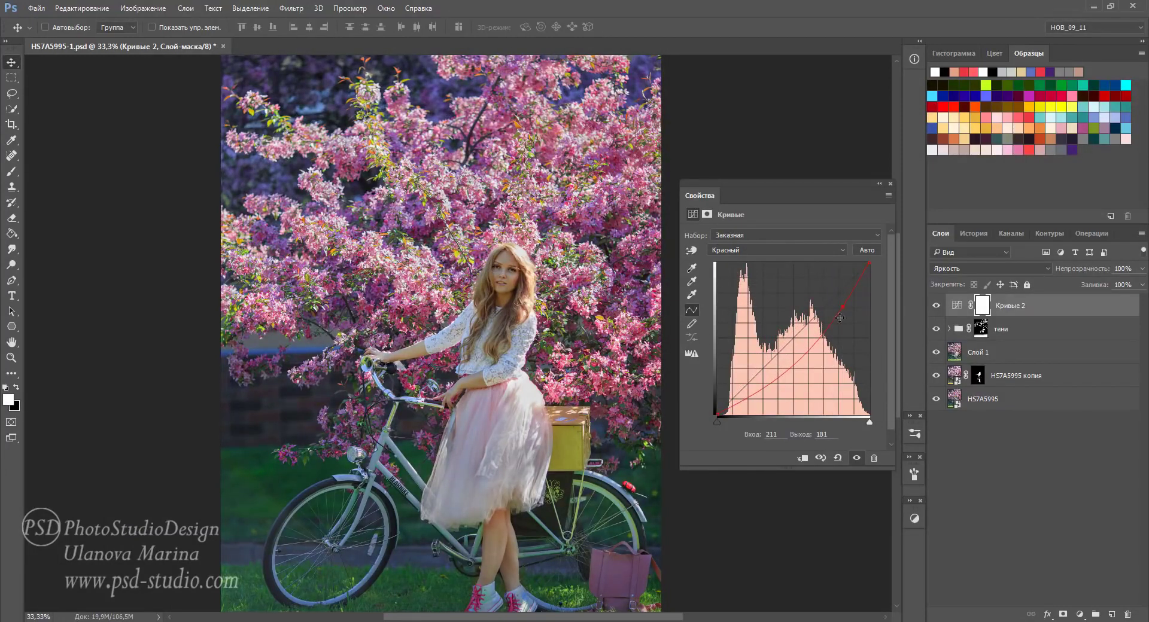
{"action": "left_click_drag", "start_coordinate": [844, 309], "coordinate": [834, 300]}
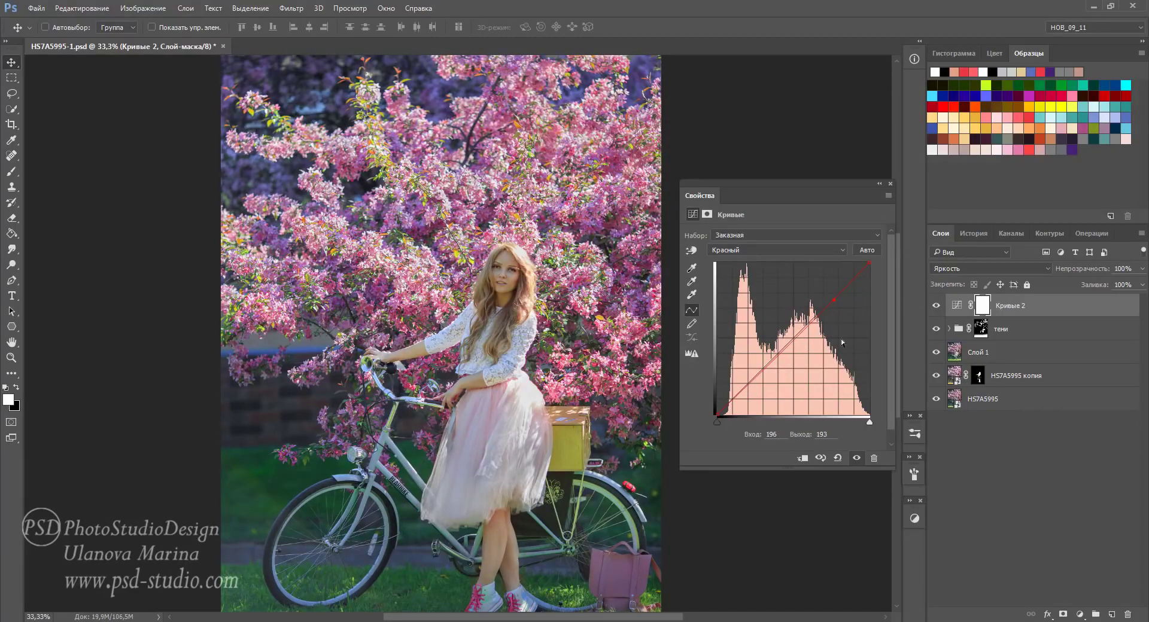
{"action": "left_click", "coordinate": [835, 458]}
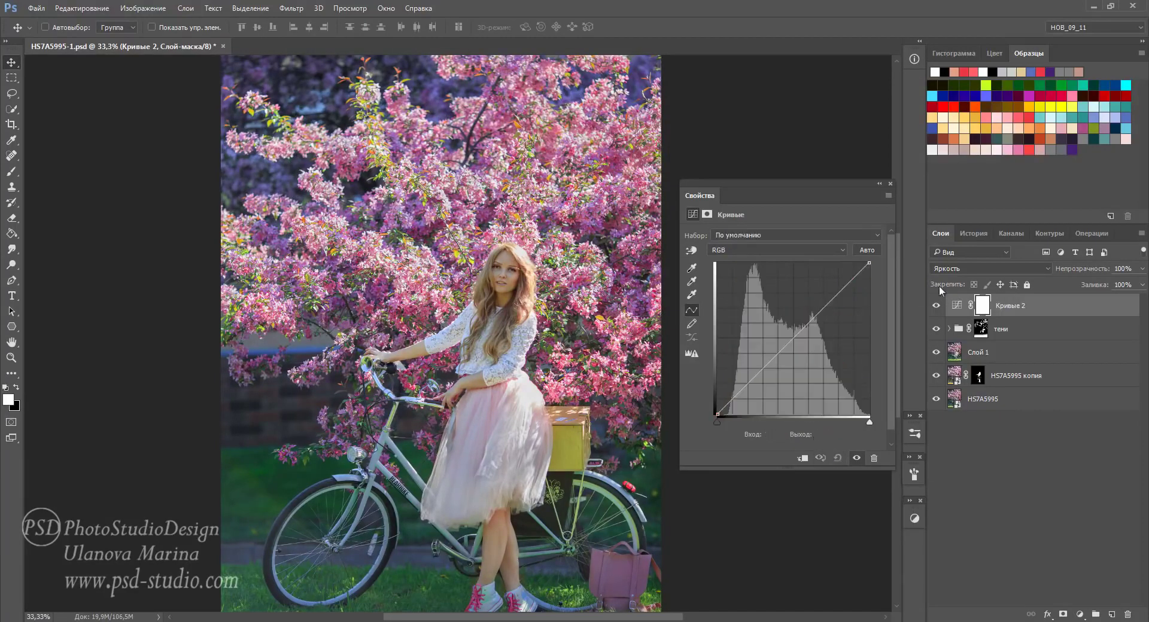
Step: Switch Кривые 2 to Цветность mode and test lifting the Красный curve highlights
{"action": "left_click", "coordinate": [997, 270]}
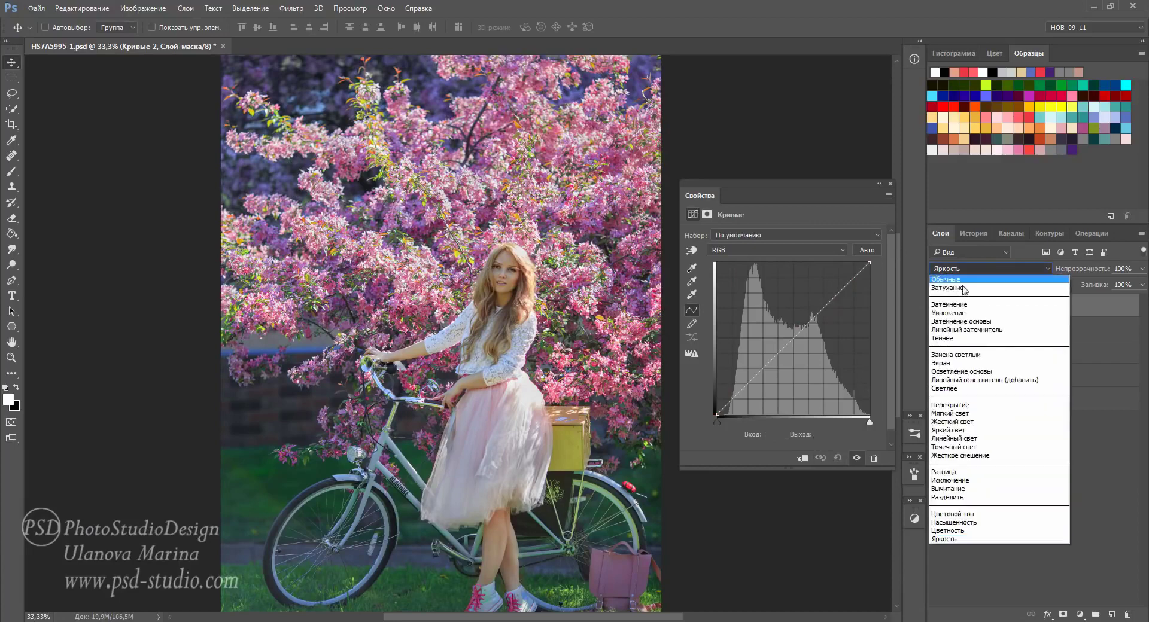
{"action": "left_click", "coordinate": [955, 531]}
{"action": "left_click", "coordinate": [769, 250]}
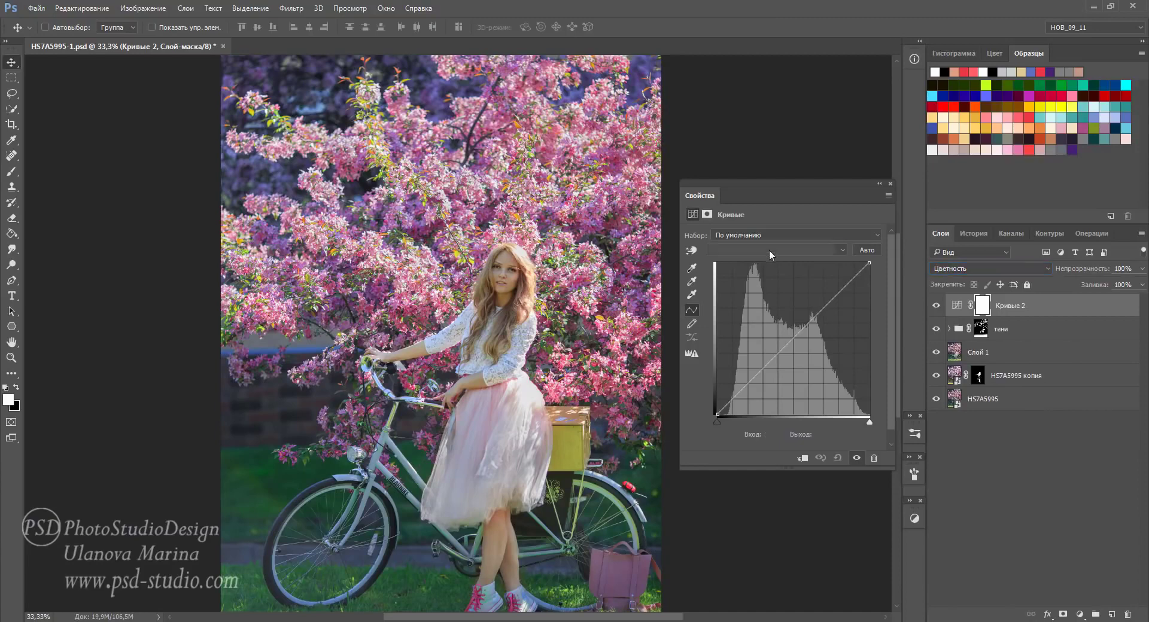
{"action": "left_click", "coordinate": [746, 274]}
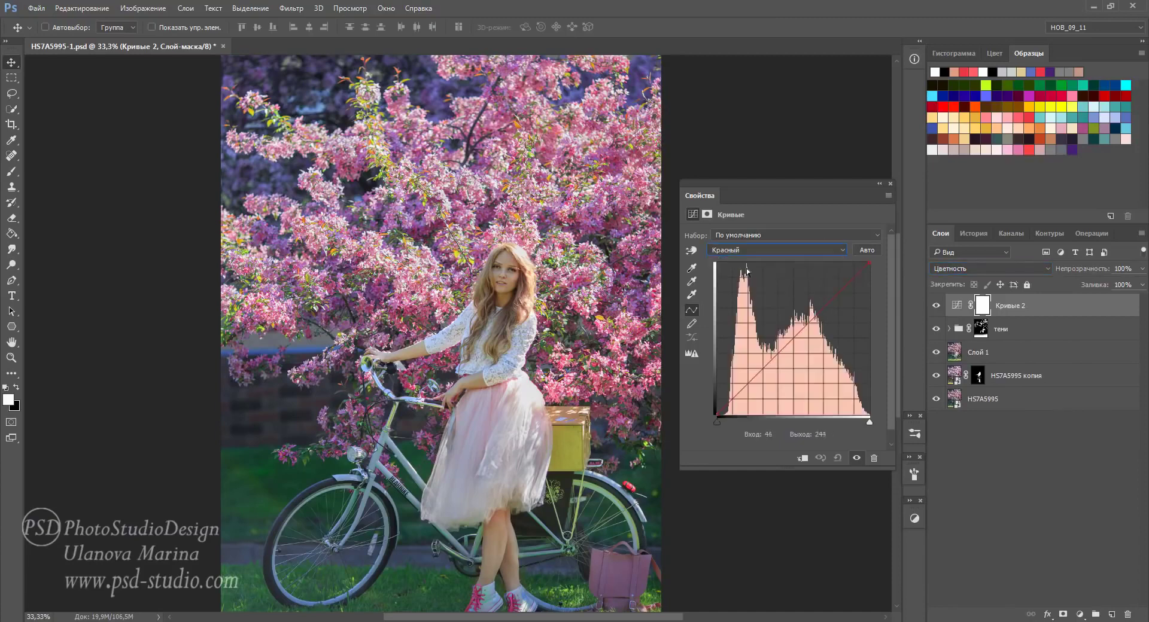
{"action": "left_click_drag", "start_coordinate": [839, 289], "coordinate": [843, 300]}
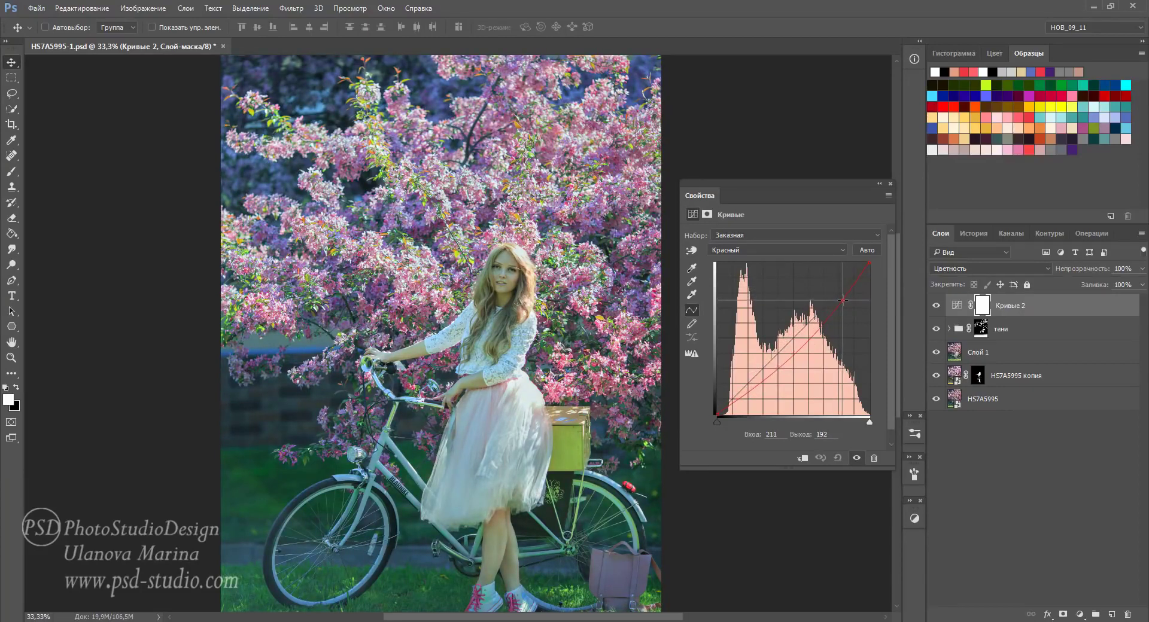
{"action": "left_click_drag", "start_coordinate": [843, 300], "coordinate": [836, 284]}
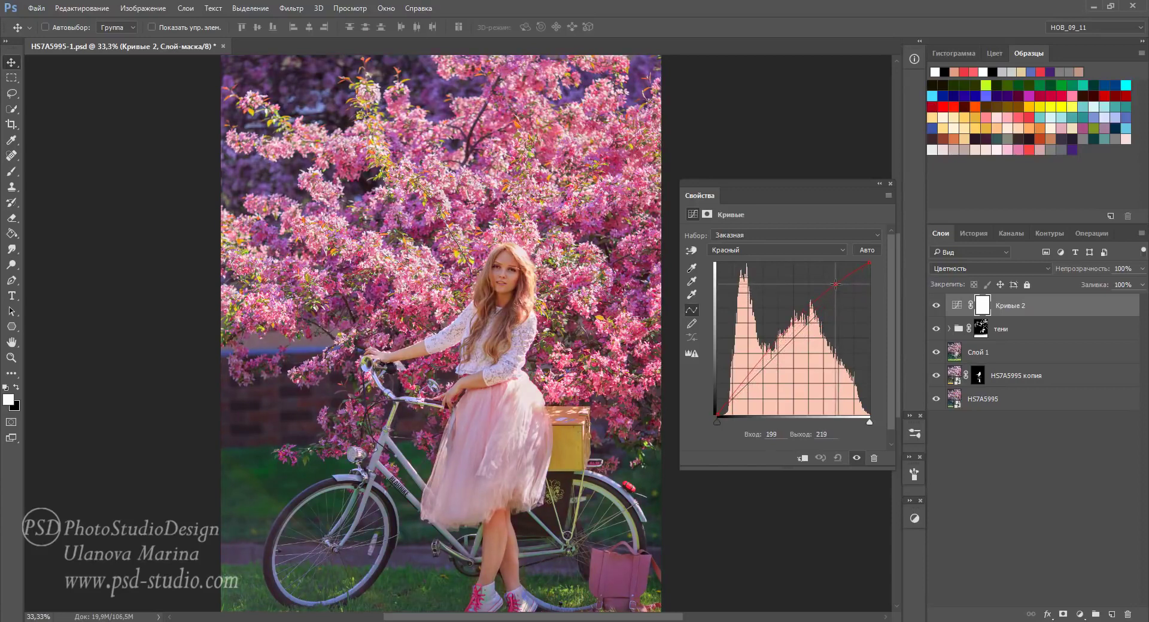
{"action": "left_click", "coordinate": [997, 268]}
Step: Return Кривые 2 to Обычные, test RGB and Красный curve tweaks, then reset the curve
{"action": "left_click", "coordinate": [960, 281]}
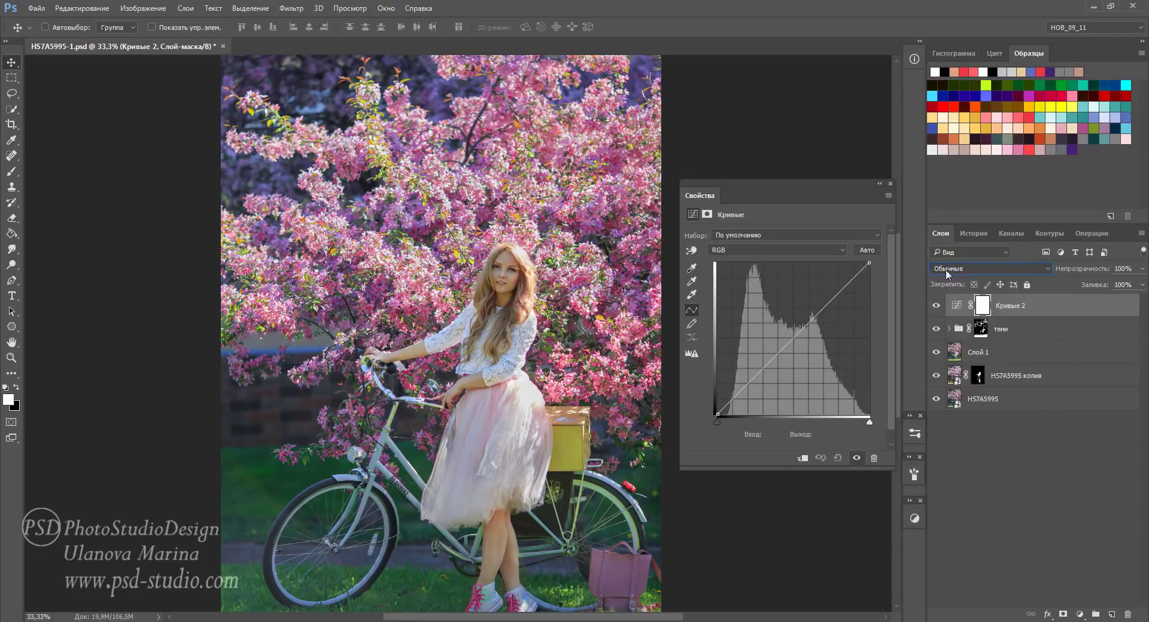
{"action": "left_click_drag", "start_coordinate": [834, 297], "coordinate": [841, 307]}
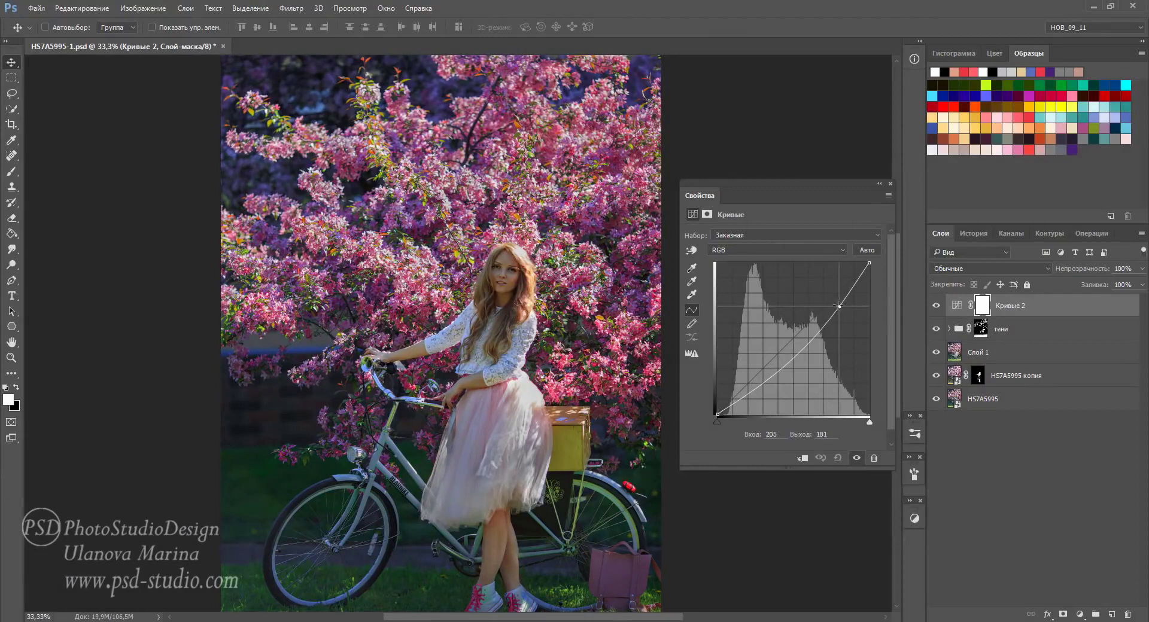
{"action": "mouse_move", "coordinate": [840, 307]}
{"action": "left_mouse_down"}
{"action": "mouse_move", "coordinate": [831, 284]}
{"action": "mouse_move", "coordinate": [834, 298]}
{"action": "left_mouse_up"}
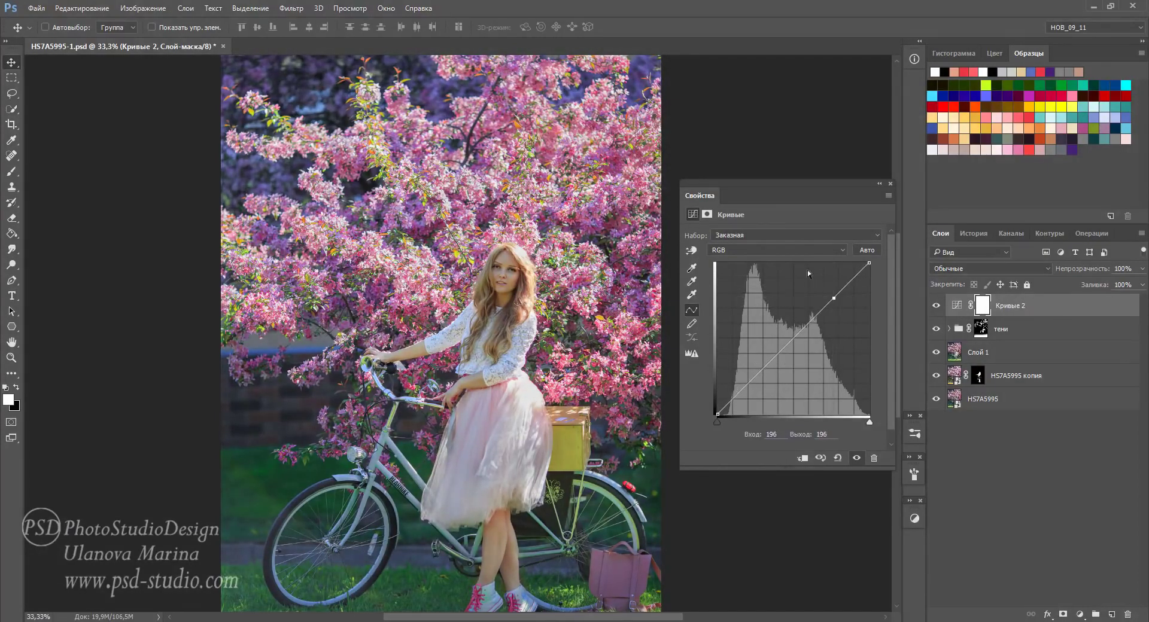
{"action": "left_click", "coordinate": [778, 251]}
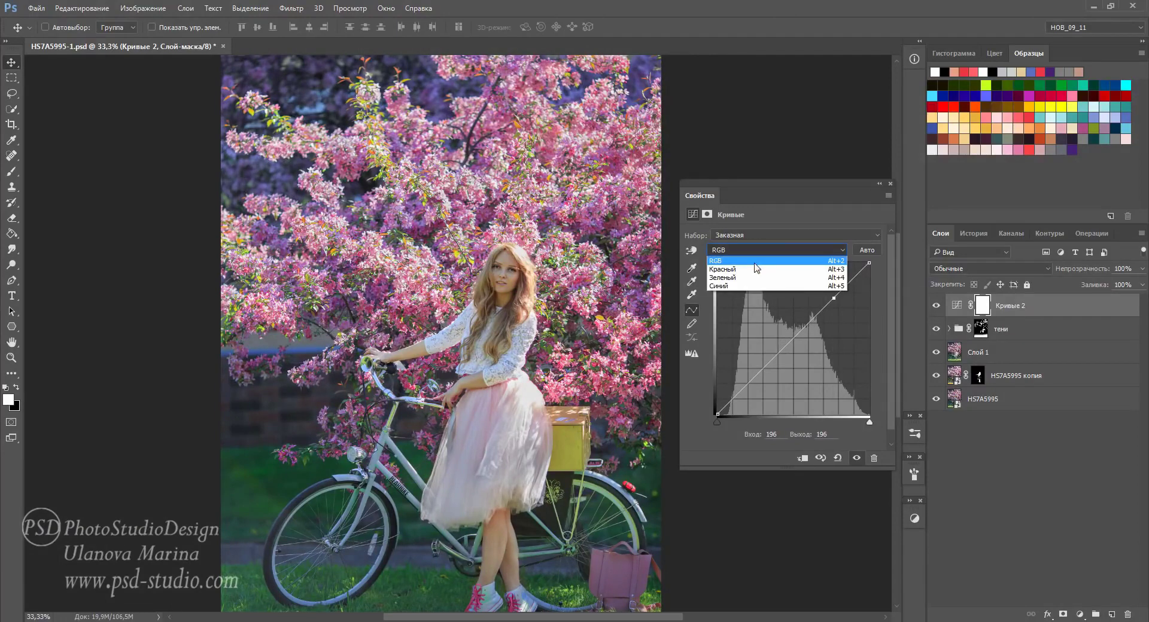
{"action": "left_click", "coordinate": [755, 270]}
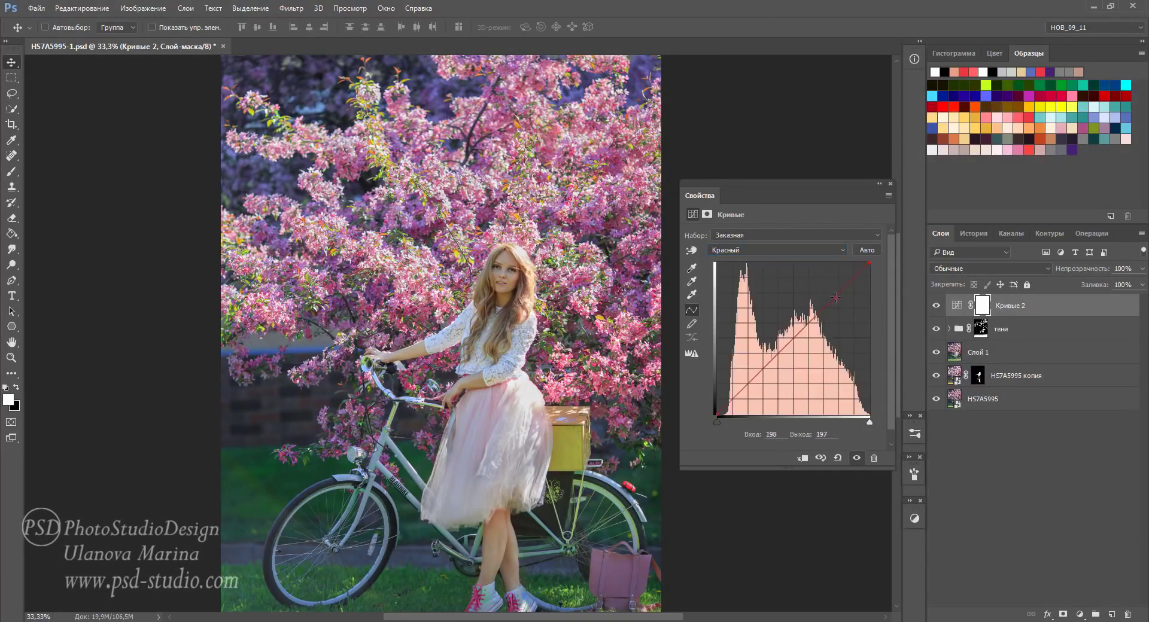
{"action": "mouse_move", "coordinate": [837, 295]}
{"action": "left_mouse_down"}
{"action": "mouse_move", "coordinate": [837, 305]}
{"action": "mouse_move", "coordinate": [828, 285]}
{"action": "mouse_move", "coordinate": [837, 309]}
{"action": "left_mouse_up"}
{"action": "left_click_drag", "start_coordinate": [837, 308], "coordinate": [830, 285]}
{"action": "left_click", "coordinate": [837, 458]}
{"action": "left_click_drag", "start_coordinate": [748, 183], "coordinate": [745, 162]}
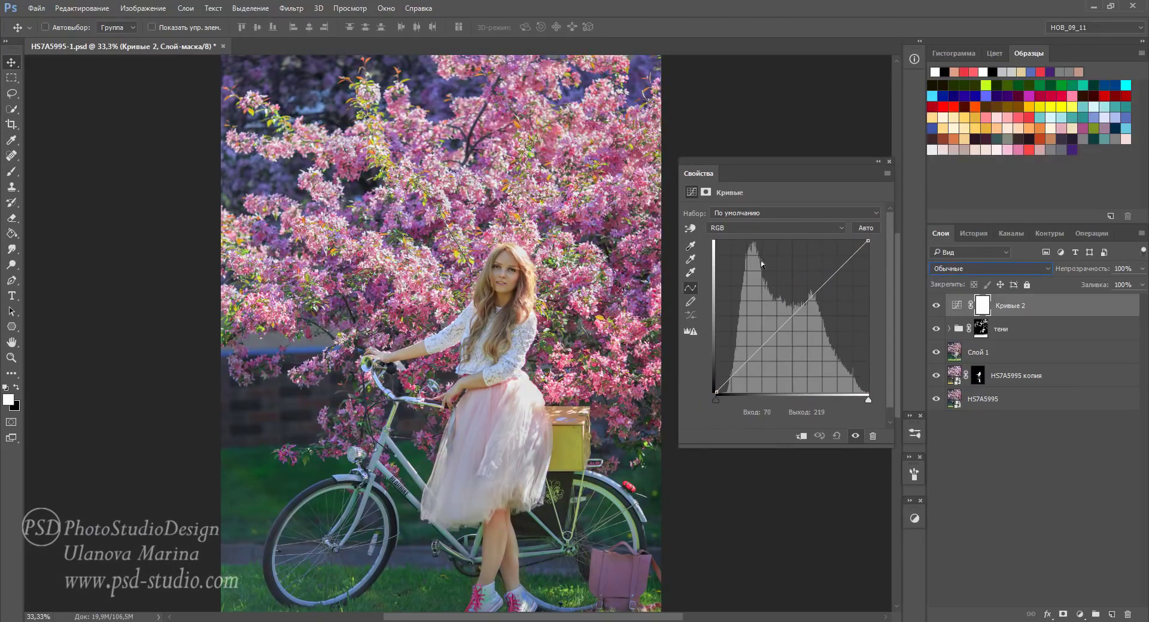
Step: Lift the Синий curve's black point, add midtone and upper points, and compare on/off
{"action": "left_click", "coordinate": [763, 227]}
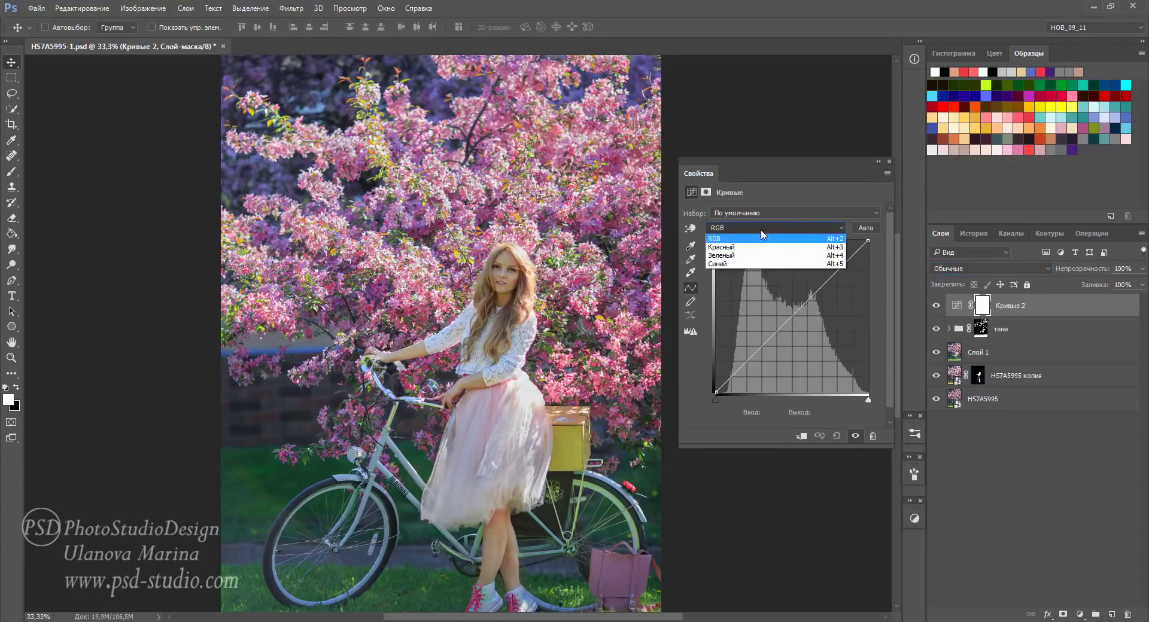
{"action": "left_click", "coordinate": [755, 267]}
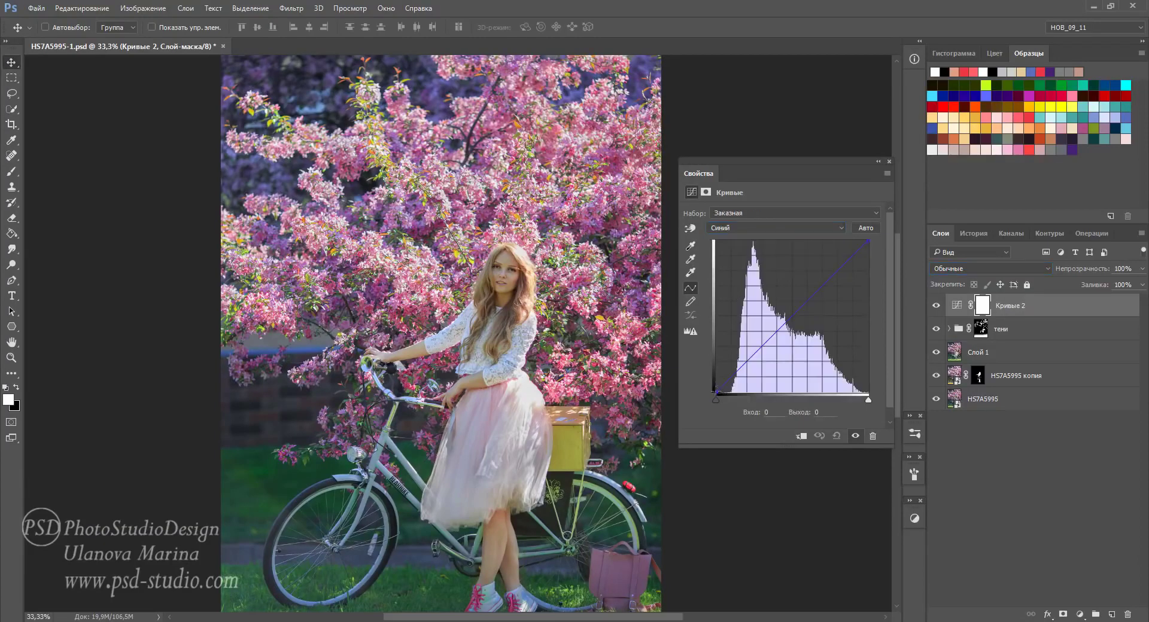
{"action": "left_click_drag", "start_coordinate": [715, 394], "coordinate": [708, 376]}
{"action": "left_click", "coordinate": [796, 310]}
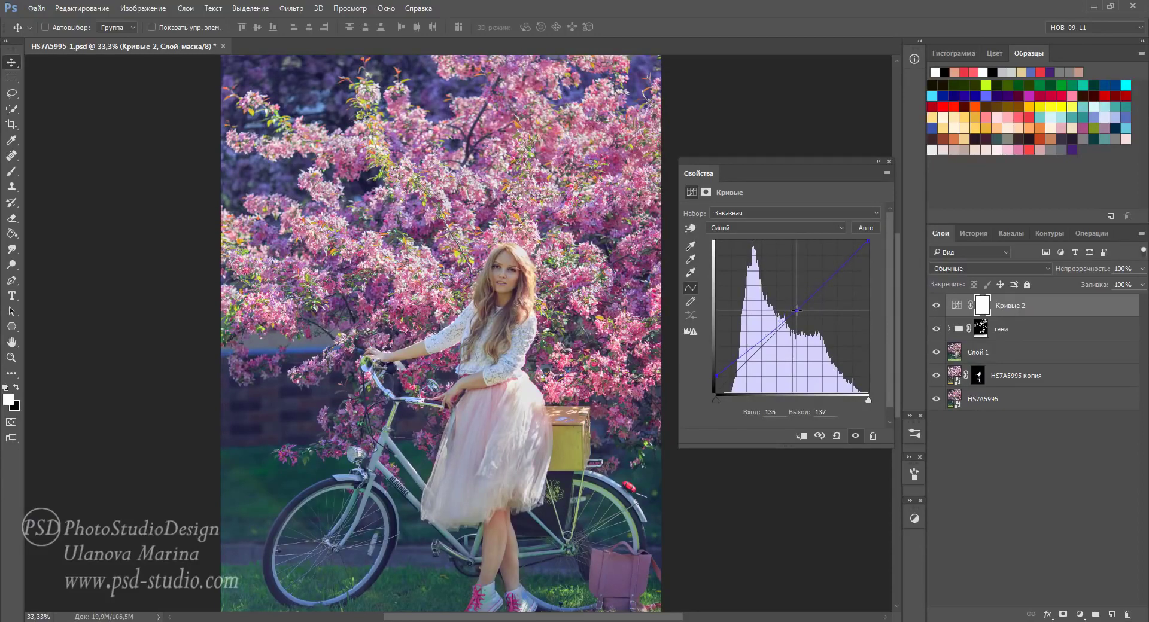
{"action": "left_click_drag", "start_coordinate": [797, 310], "coordinate": [796, 310]}
{"action": "left_click", "coordinate": [833, 270]}
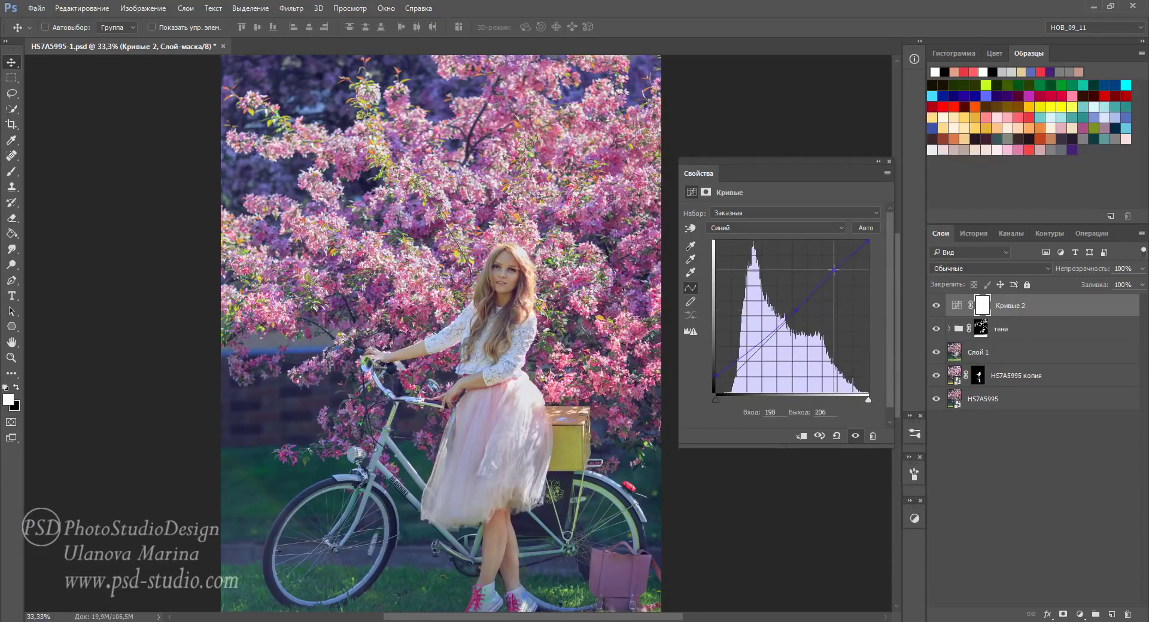
{"action": "left_click_drag", "start_coordinate": [832, 270], "coordinate": [832, 271]}
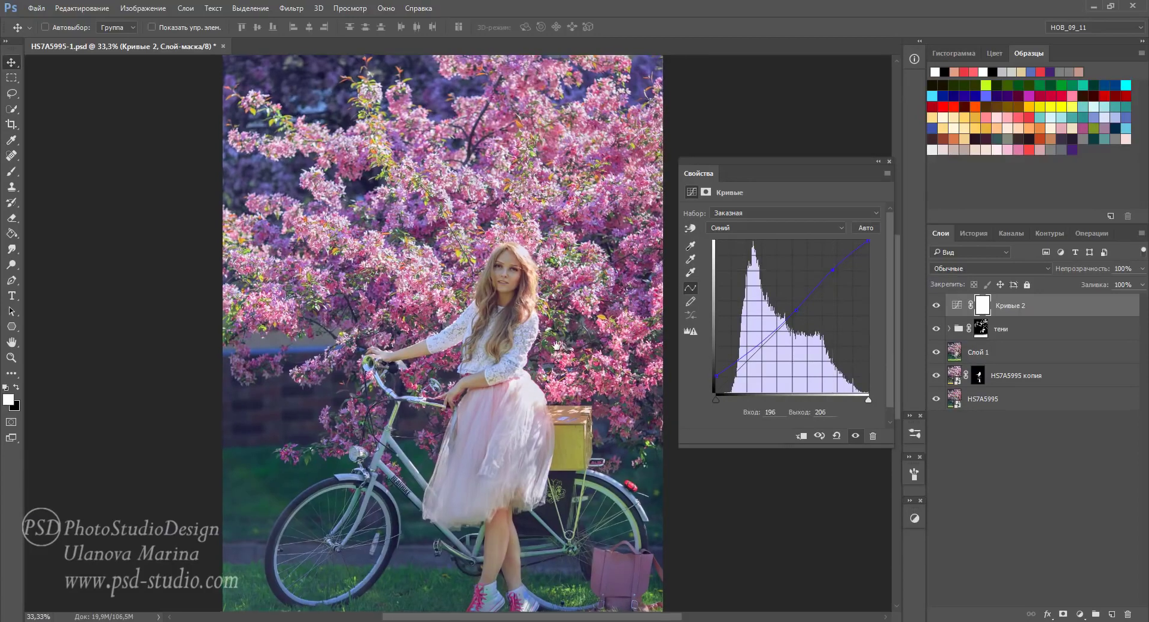
{"action": "left_click_drag", "start_coordinate": [551, 355], "coordinate": [531, 318]}
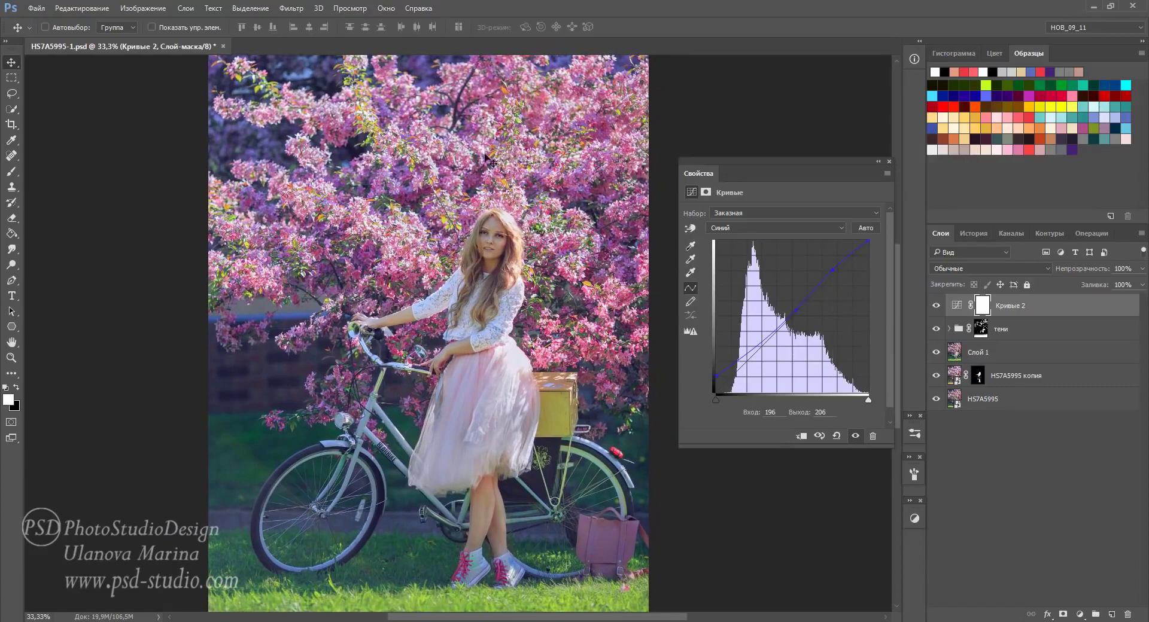
{"action": "left_click", "coordinate": [856, 440]}
{"action": "left_click", "coordinate": [859, 440]}
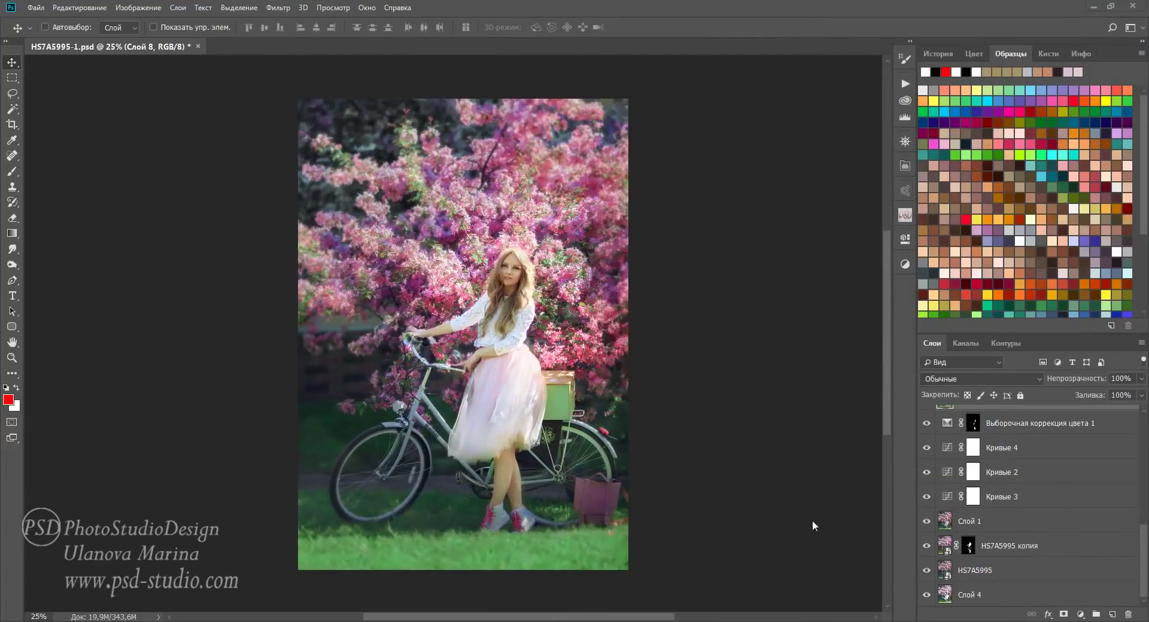
Step: Toggle Слой 4 off and on to compare the image
{"action": "left_click", "coordinate": [927, 595]}
{"action": "left_click", "coordinate": [927, 595]}
{"action": "scroll", "coordinate": [1145, 548], "scroll_direction": "up", "scroll_amount": 1}
{"action": "scroll", "coordinate": [1145, 527], "scroll_direction": "up", "scroll_amount": 1}
{"action": "left_click_drag", "start_coordinate": [1145, 527], "coordinate": [1136, 444]}
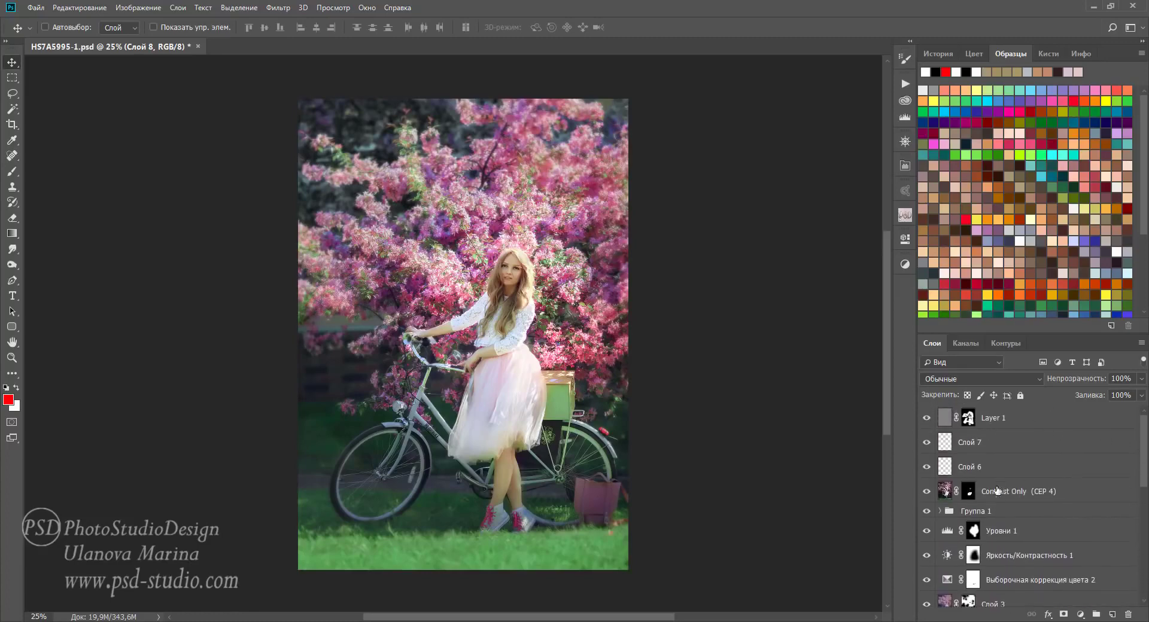
{"action": "left_click", "coordinate": [1008, 494]}
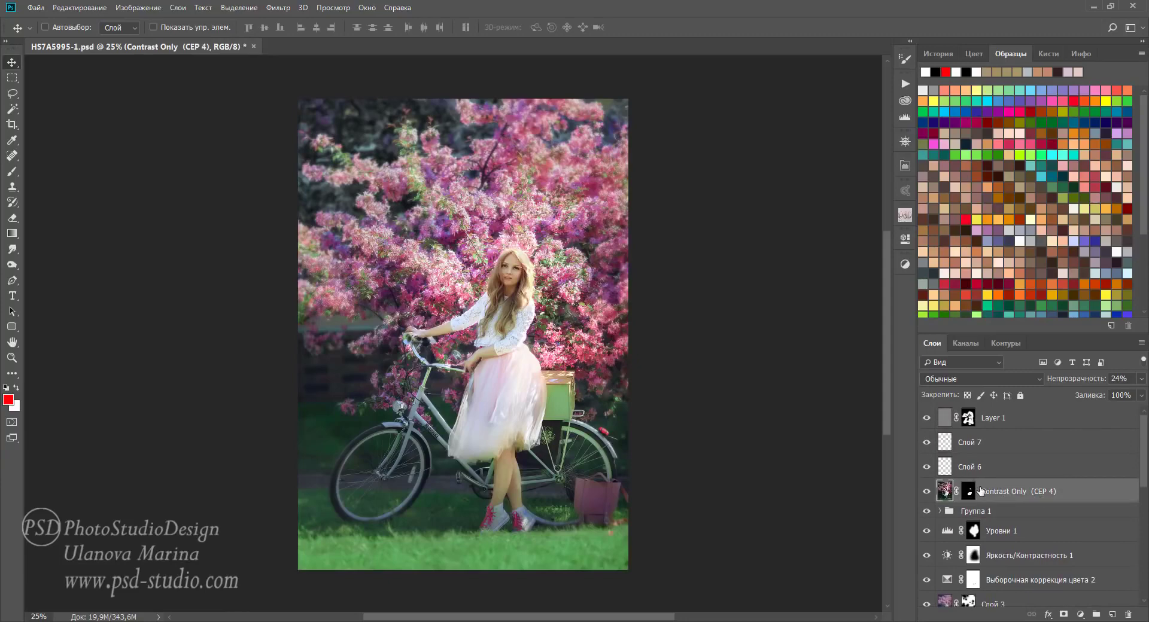
{"action": "scroll", "coordinate": [1053, 513], "scroll_direction": "down", "scroll_amount": 5}
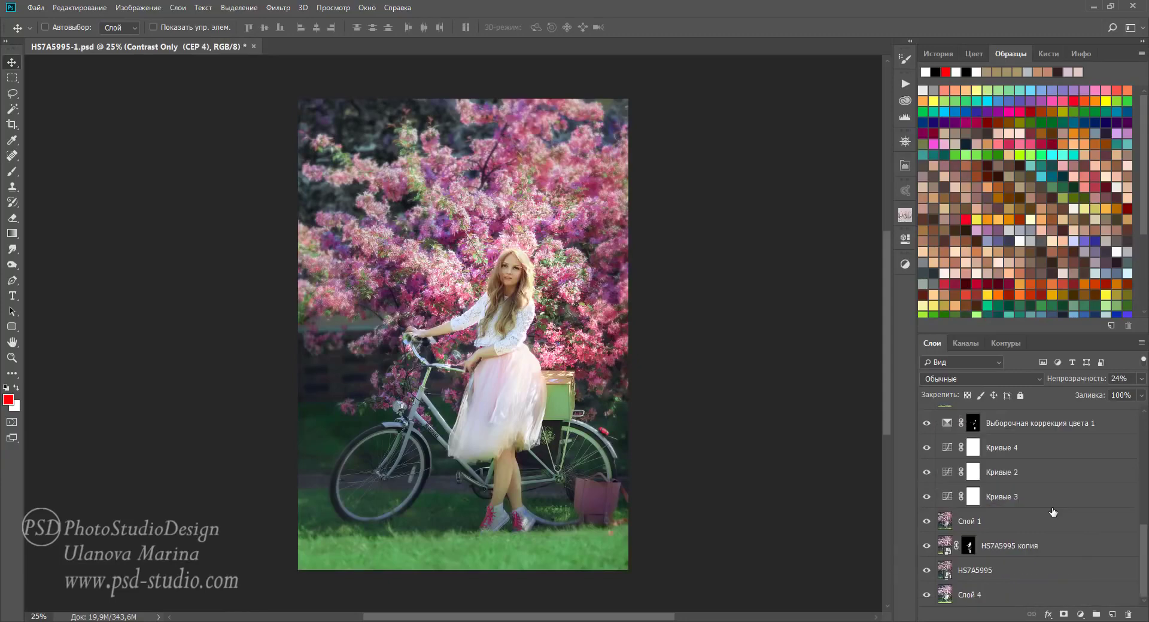